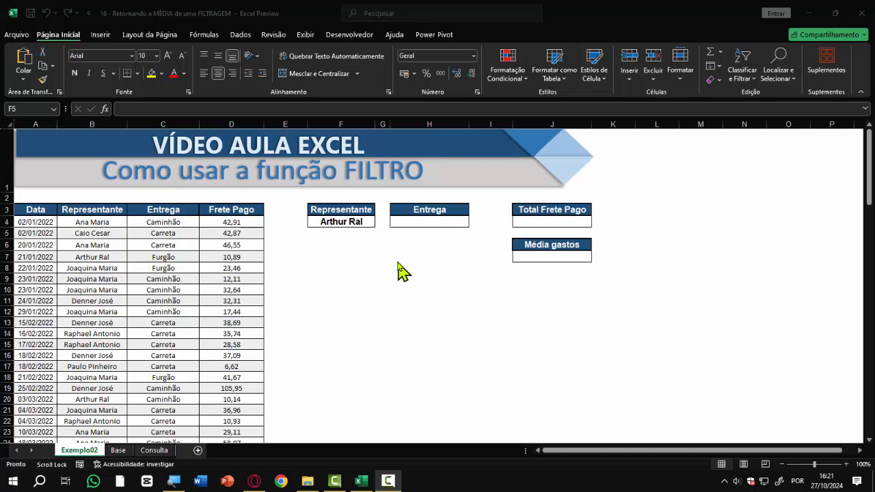
Review the table's Data, Representante, Entrega and Frete Pago columns and the Representante, Entrega, Total Frete Pago and Média gastos fields
{"action": "left_click", "coordinate": [337, 256]}
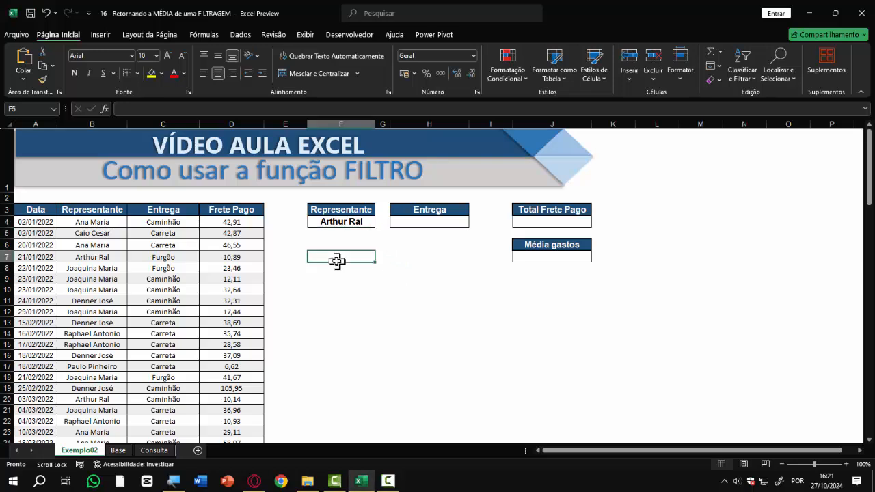
{"action": "left_click", "coordinate": [313, 236]}
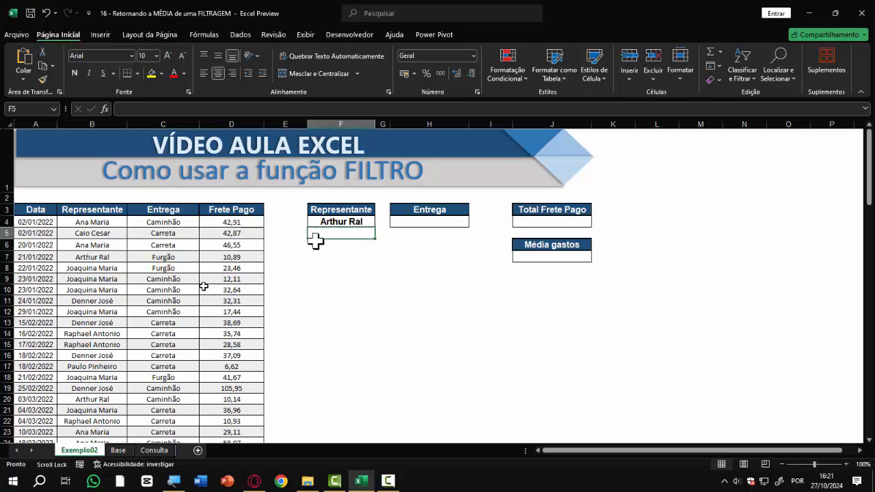
{"action": "left_click", "coordinate": [29, 218]}
{"action": "left_click_drag", "start_coordinate": [29, 218], "coordinate": [227, 419]}
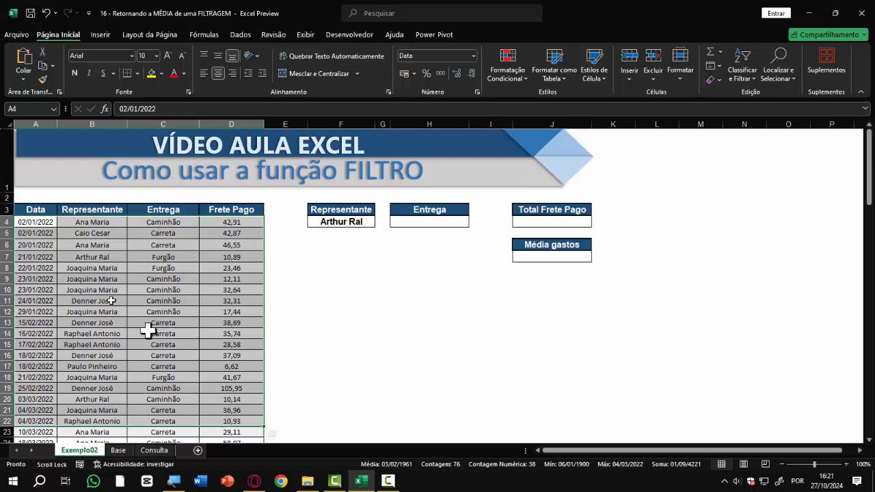
{"action": "left_click", "coordinate": [61, 245]}
{"action": "left_click_drag", "start_coordinate": [34, 210], "coordinate": [40, 376]}
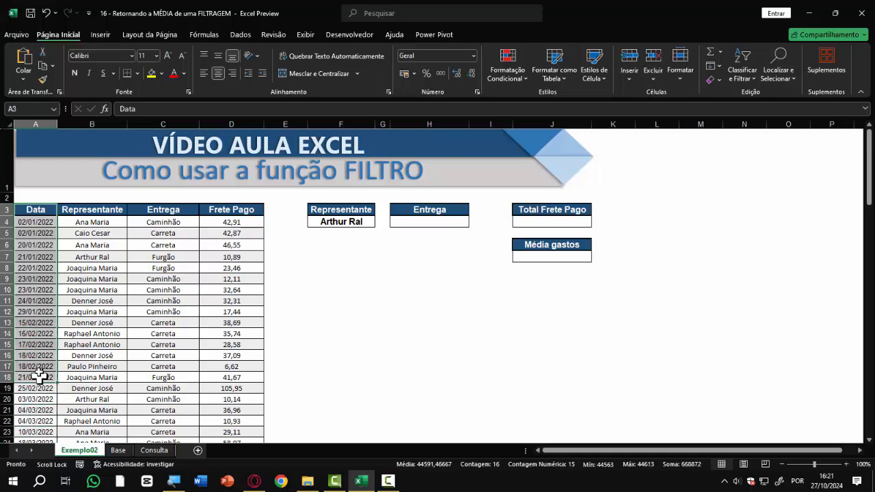
{"action": "left_click_drag", "start_coordinate": [89, 210], "coordinate": [87, 388]}
{"action": "left_click_drag", "start_coordinate": [171, 210], "coordinate": [154, 354]}
{"action": "left_click_drag", "start_coordinate": [230, 210], "coordinate": [222, 361]}
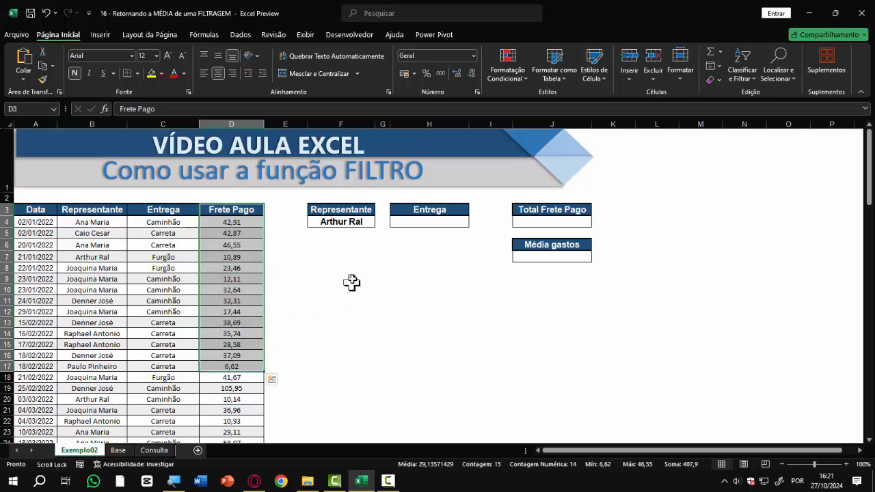
{"action": "left_click_drag", "start_coordinate": [342, 212], "coordinate": [580, 249]}
{"action": "left_click", "coordinate": [374, 279]}
Try out different representatives in the validation list of cell F4
{"action": "left_click", "coordinate": [342, 222]}
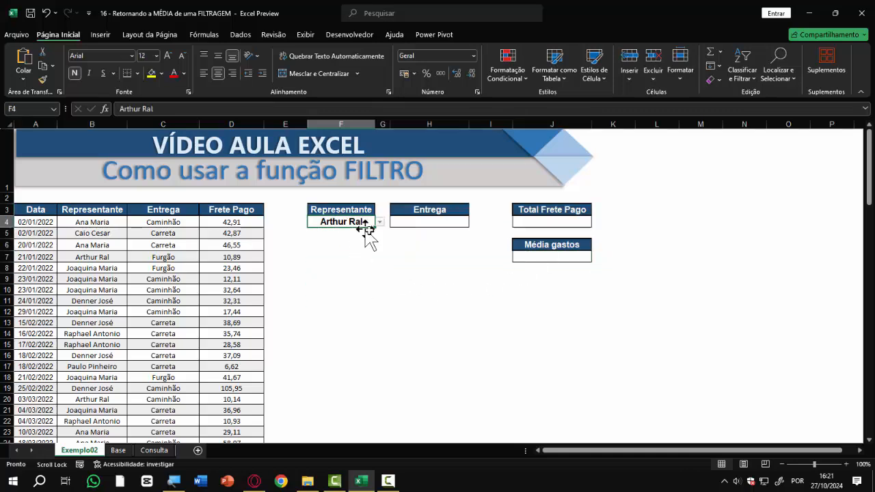
{"action": "left_click", "coordinate": [380, 222]}
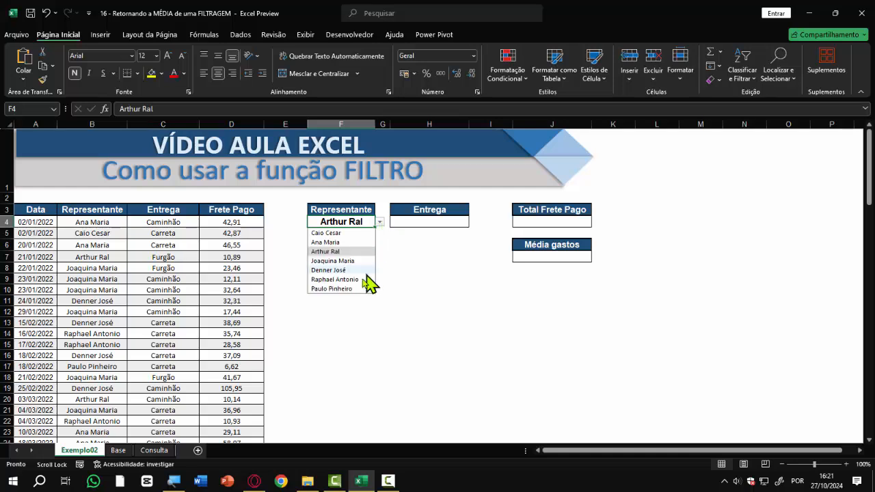
{"action": "left_click", "coordinate": [341, 279]}
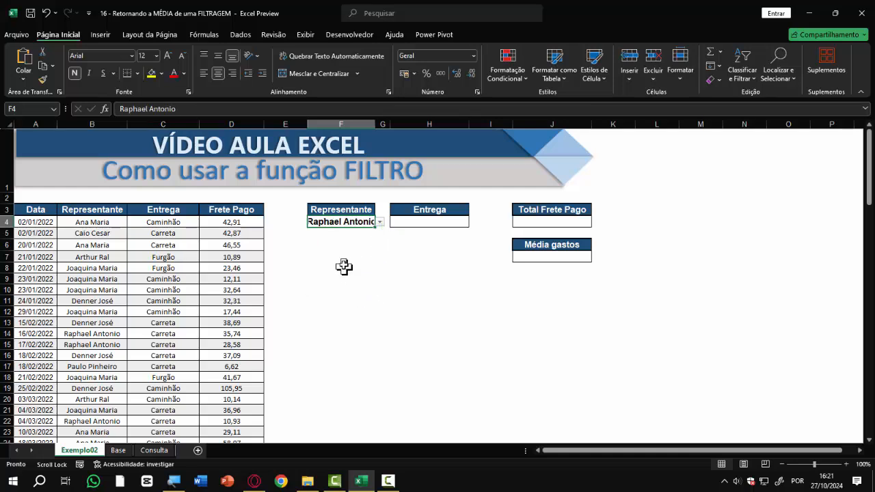
{"action": "left_click", "coordinate": [379, 223]}
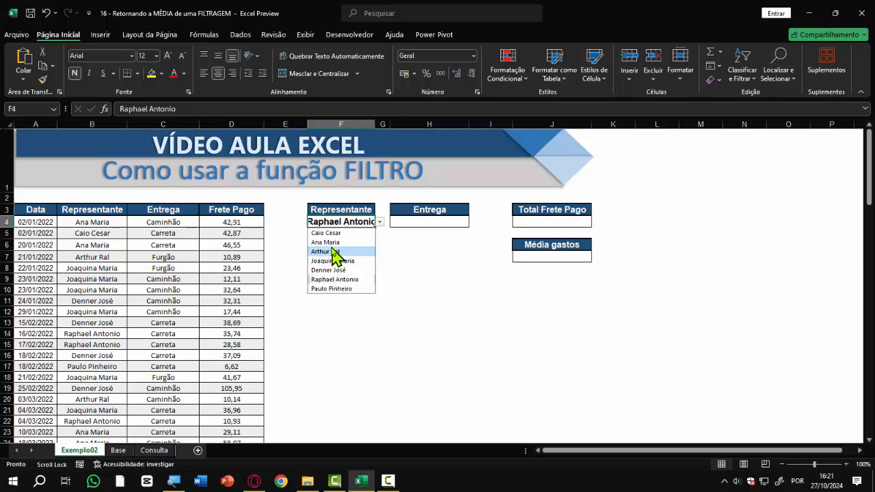
{"action": "left_click", "coordinate": [371, 252]}
{"action": "left_click", "coordinate": [379, 223]}
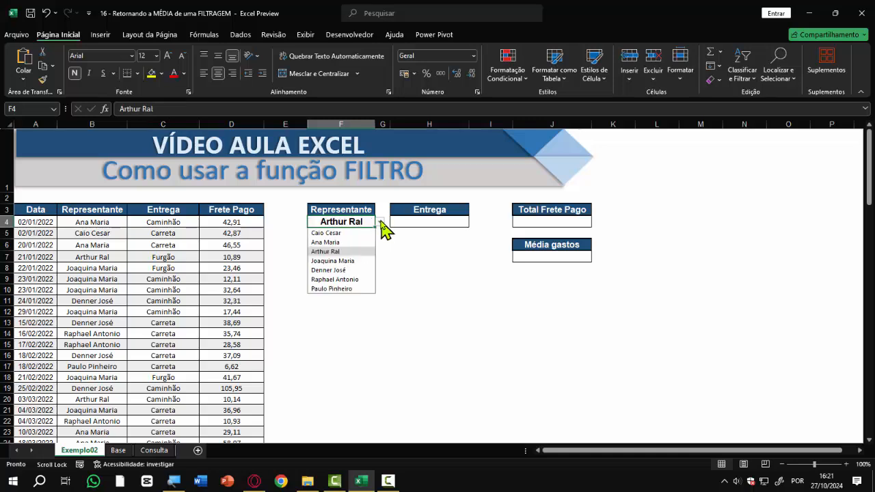
{"action": "left_click", "coordinate": [336, 279]}
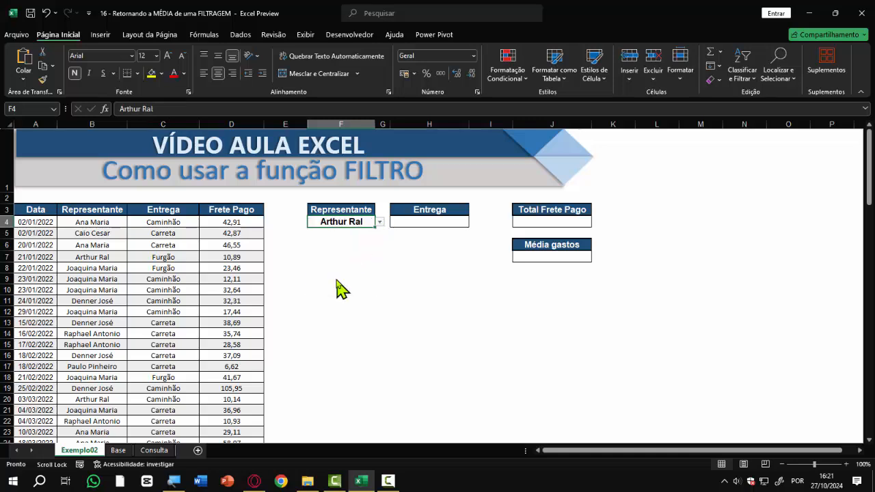
Set the representative in cell F4 to the second name in its validation list
{"action": "left_click", "coordinate": [381, 222]}
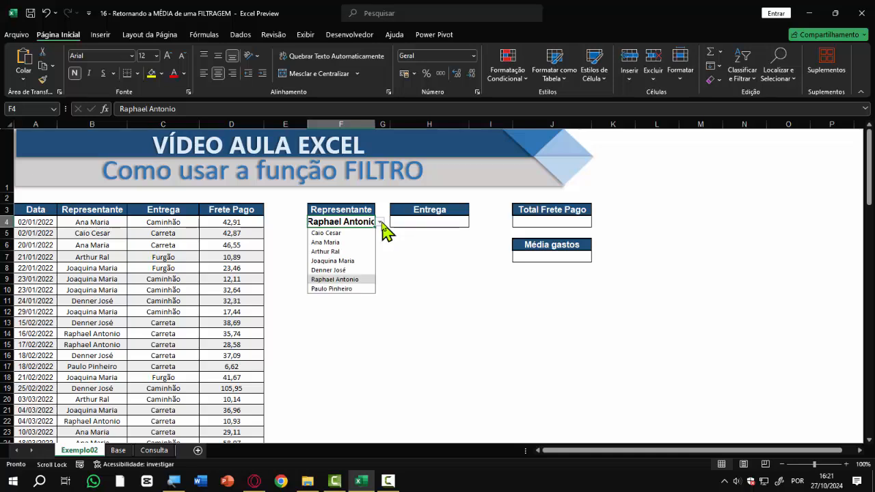
{"action": "left_click", "coordinate": [336, 243]}
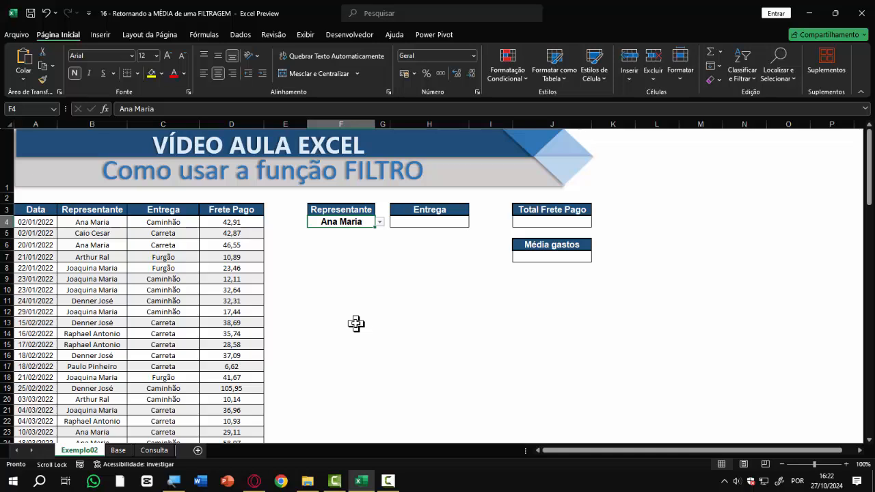
{"action": "left_click", "coordinate": [341, 234]}
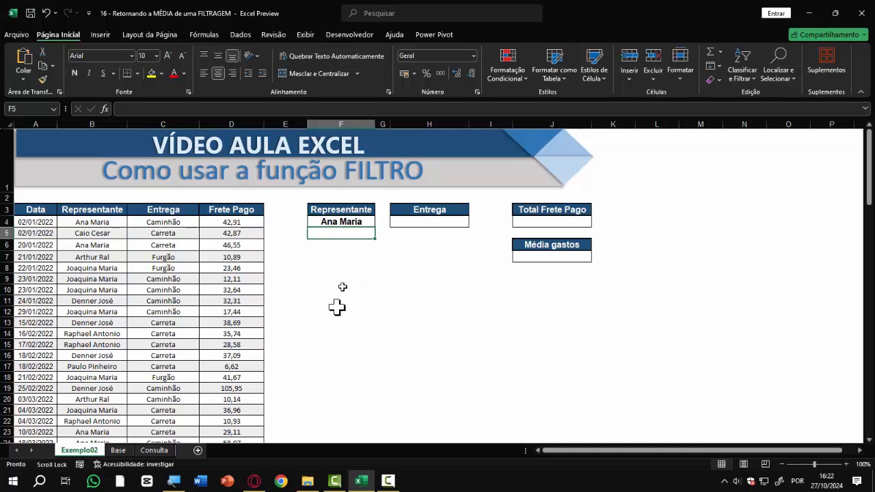
{"action": "left_click", "coordinate": [351, 222]}
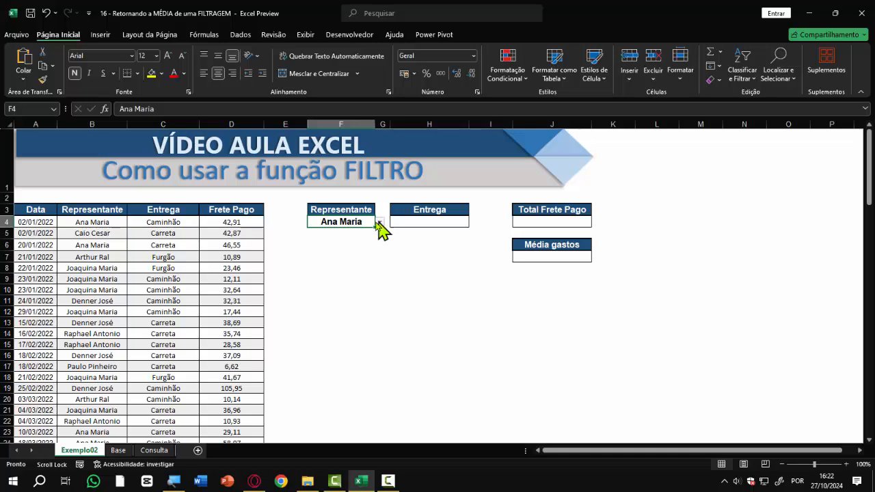
Start a FILTRO formula in cell F5 with the Data column range A3:A107 as the array
{"action": "left_click", "coordinate": [345, 236]}
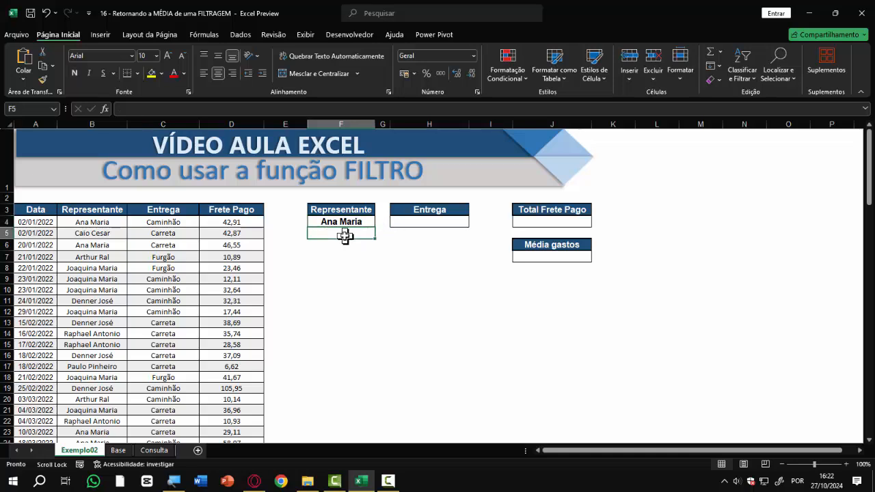
{"action": "type", "text": "="}
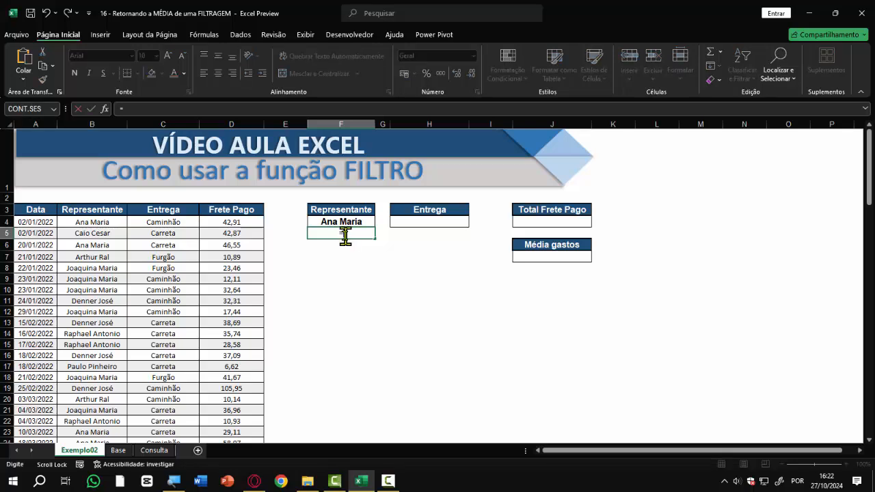
{"action": "type", "text": "filtr"}
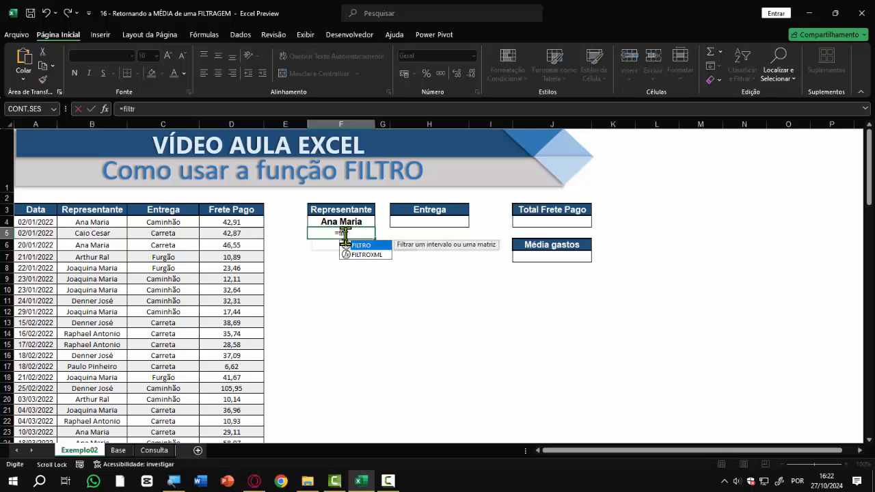
{"action": "key", "text": "Tab"}
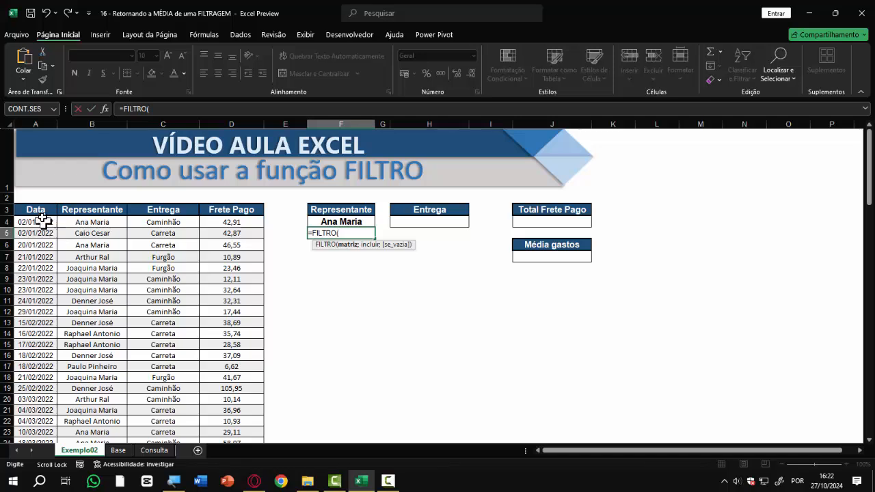
{"action": "mouse_move", "coordinate": [36, 212]}
{"action": "left_mouse_down"}
{"action": "mouse_move", "coordinate": [39, 383]}
{"action": "mouse_move", "coordinate": [43, 251]}
{"action": "mouse_move", "coordinate": [37, 401]}
{"action": "mouse_move", "coordinate": [41, 256]}
{"action": "mouse_move", "coordinate": [43, 283]}
{"action": "mouse_move", "coordinate": [39, 299]}
{"action": "mouse_move", "coordinate": [35, 211]}
{"action": "left_mouse_up"}
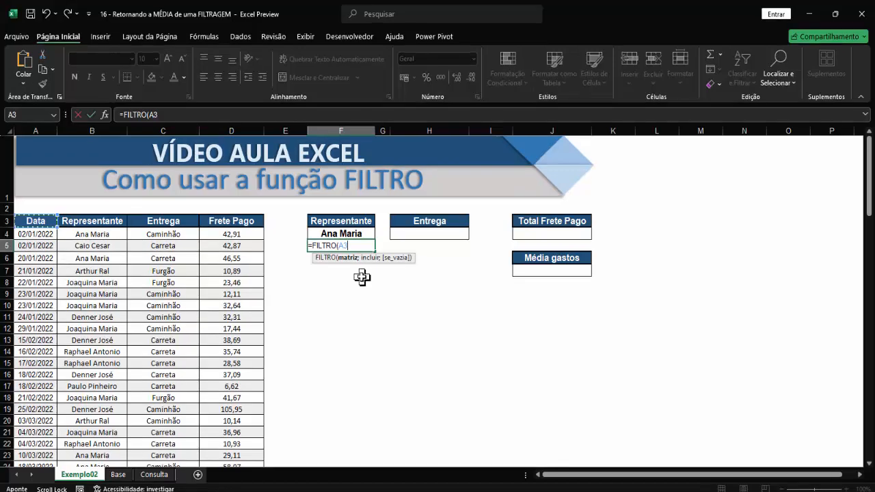
{"action": "key", "text": "ctrl+shift+Down"}
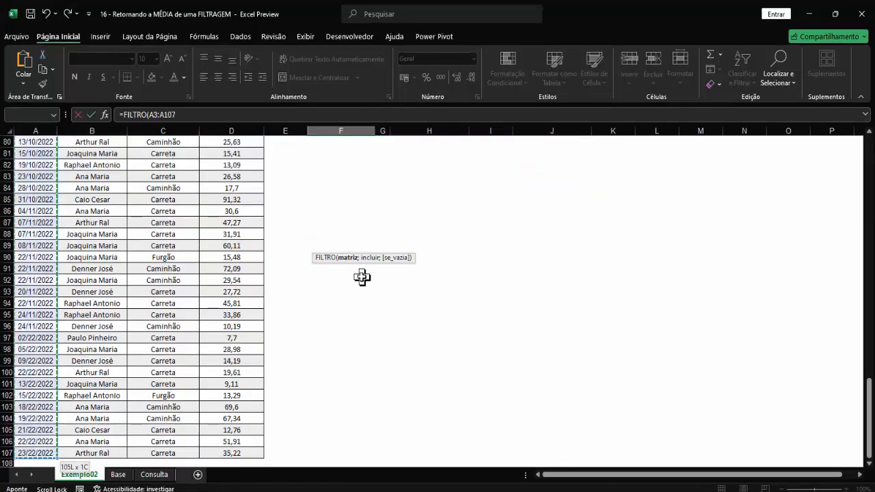
{"action": "type", "text": ";"}
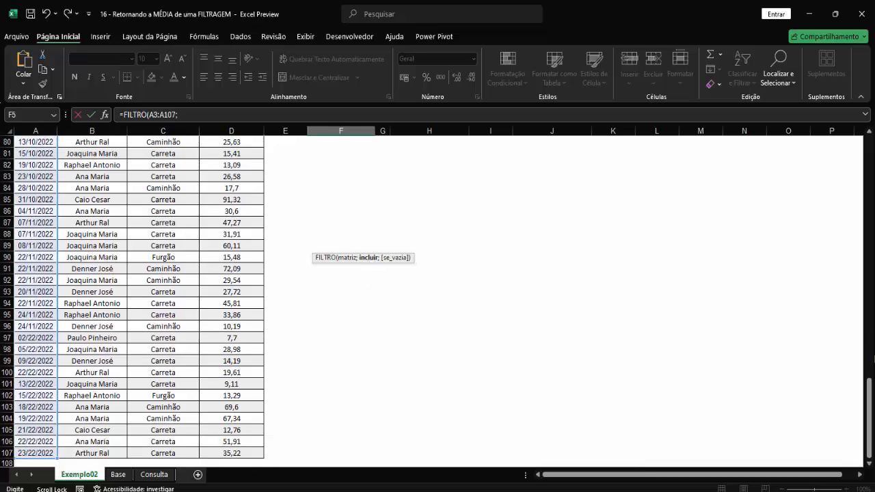
Complete the FILTRO formula with the include condition B3:B107=F4 and enter it
{"action": "left_click_drag", "start_coordinate": [866, 404], "coordinate": [867, 157]}
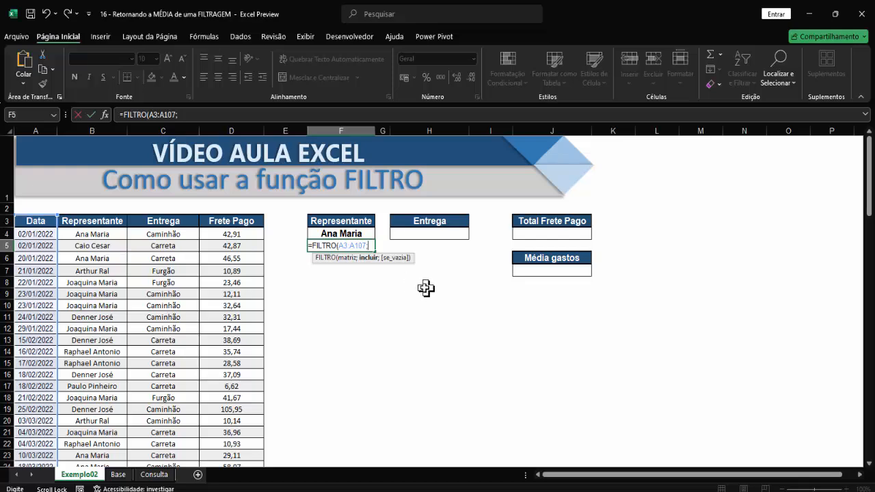
{"action": "left_click", "coordinate": [104, 223]}
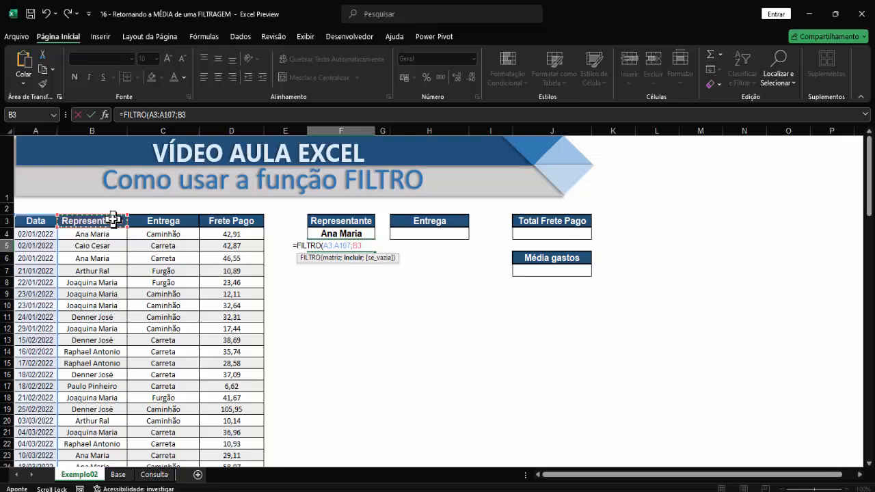
{"action": "key", "text": "ctrl+shift+Down"}
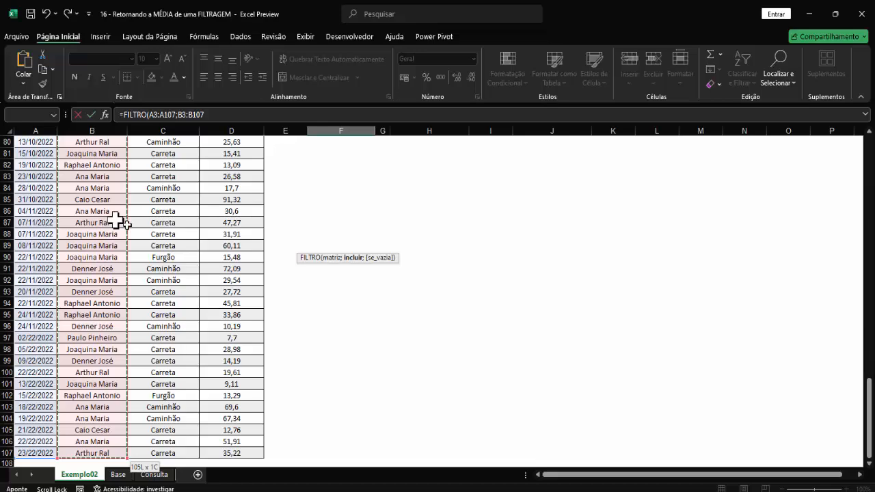
{"action": "left_click_drag", "start_coordinate": [872, 451], "coordinate": [871, 197]}
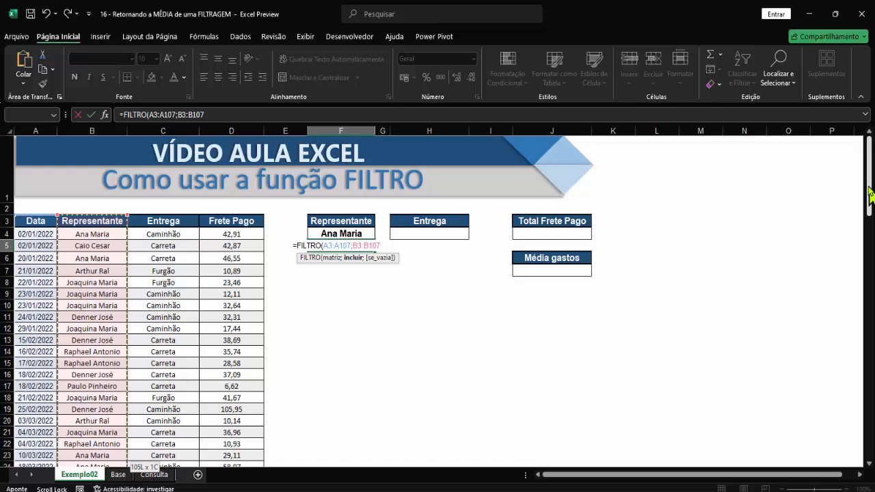
{"action": "type", "text": "="}
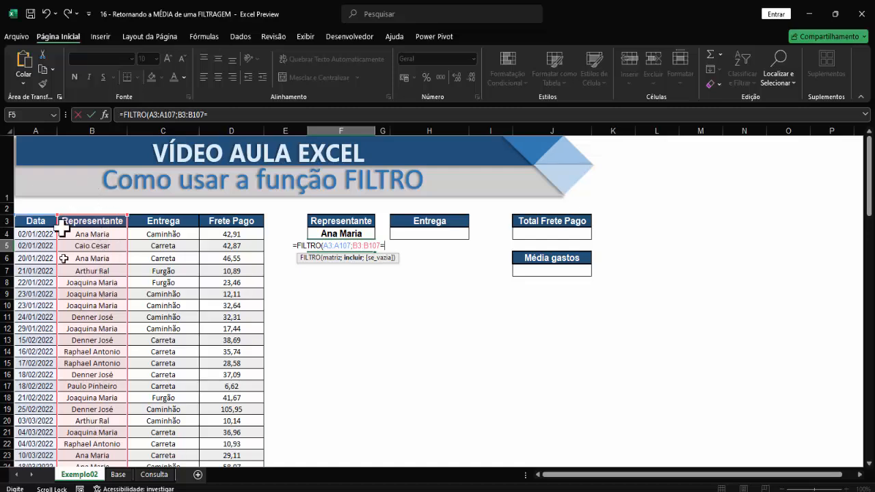
{"action": "left_click", "coordinate": [344, 235]}
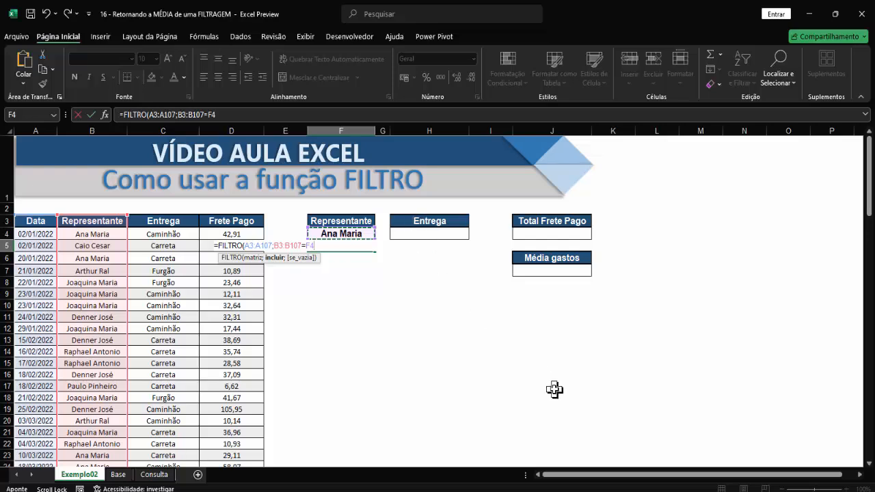
{"action": "type", "text": ")"}
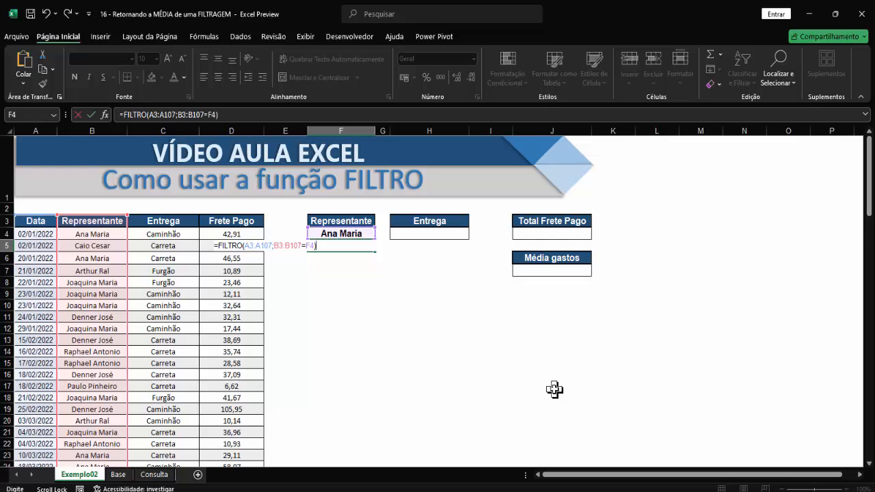
{"action": "key", "text": "Return"}
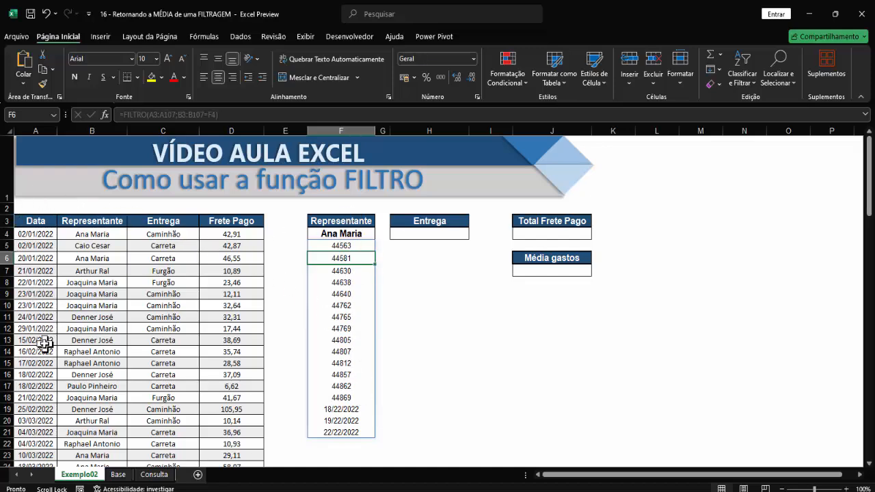
Format the whole of column F, holding the filtered results, as short date (Data Abreviada)
{"action": "left_click", "coordinate": [354, 244]}
{"action": "left_click_drag", "start_coordinate": [354, 244], "coordinate": [339, 427]}
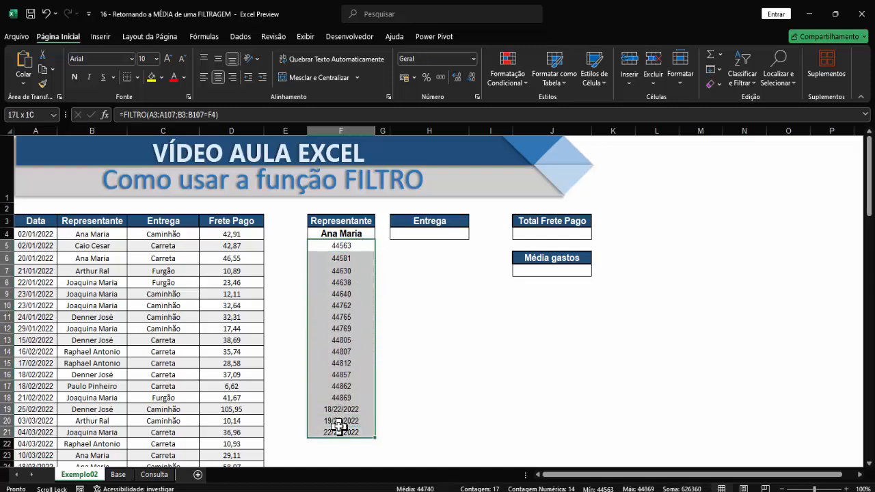
{"action": "left_click", "coordinate": [340, 132]}
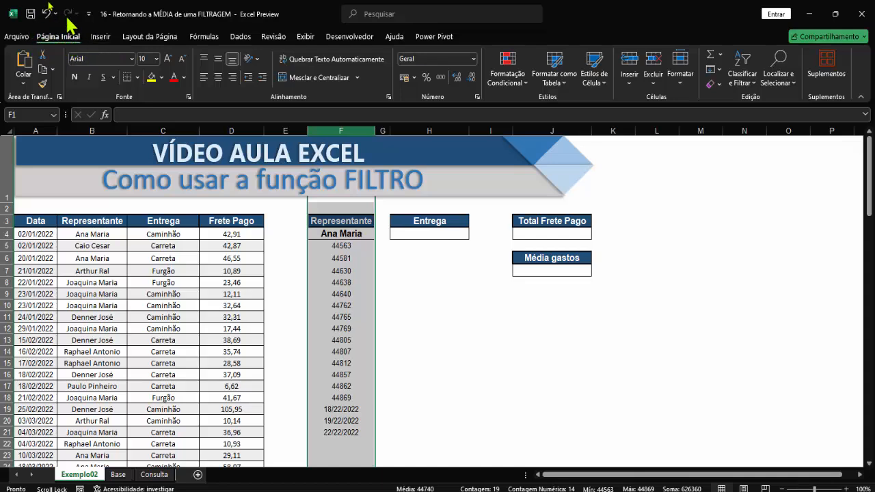
{"action": "left_click", "coordinate": [473, 59]}
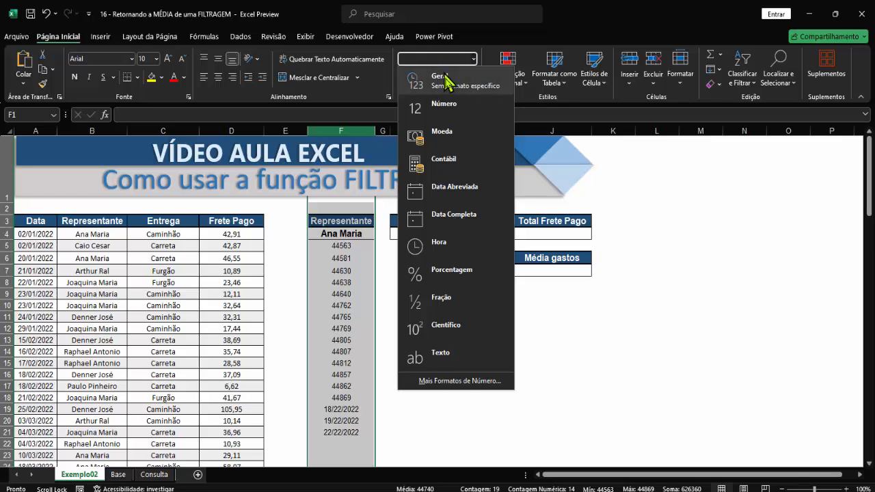
{"action": "left_click", "coordinate": [443, 189]}
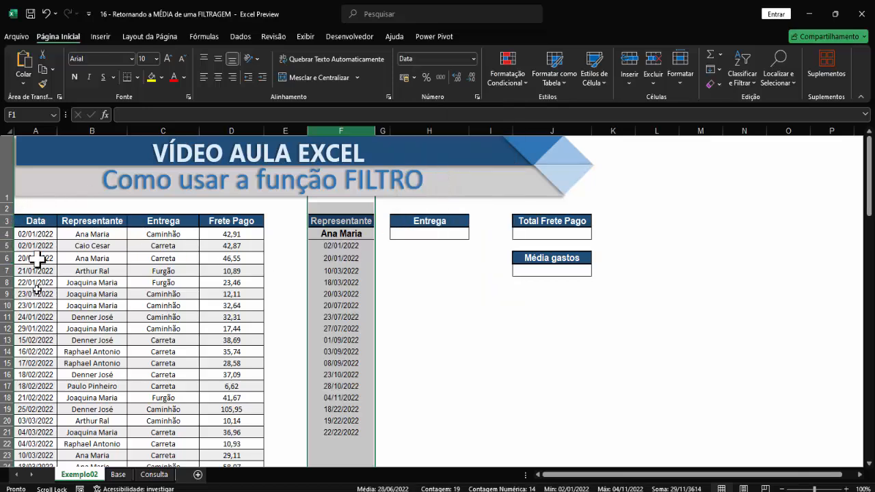
{"action": "left_click", "coordinate": [444, 296]}
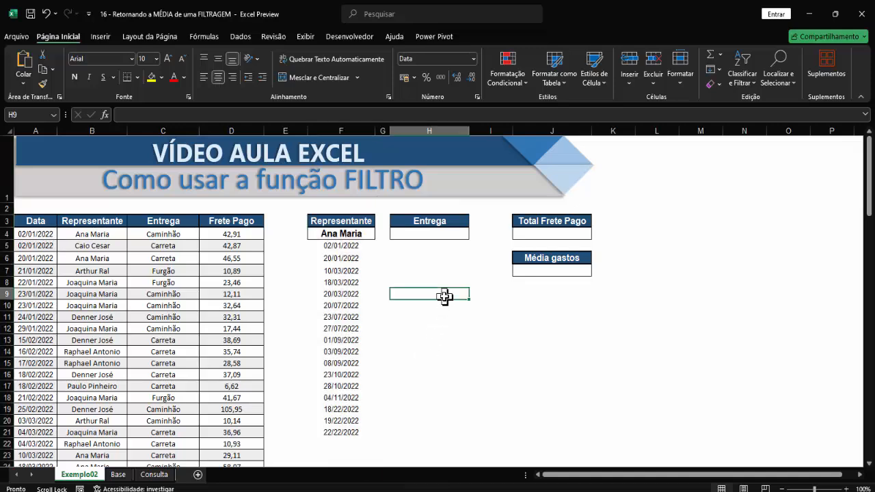
Switch the representative in cell F4 through several names in its validation list, ending on the sixth one
{"action": "left_click", "coordinate": [366, 235]}
{"action": "left_click", "coordinate": [379, 234]}
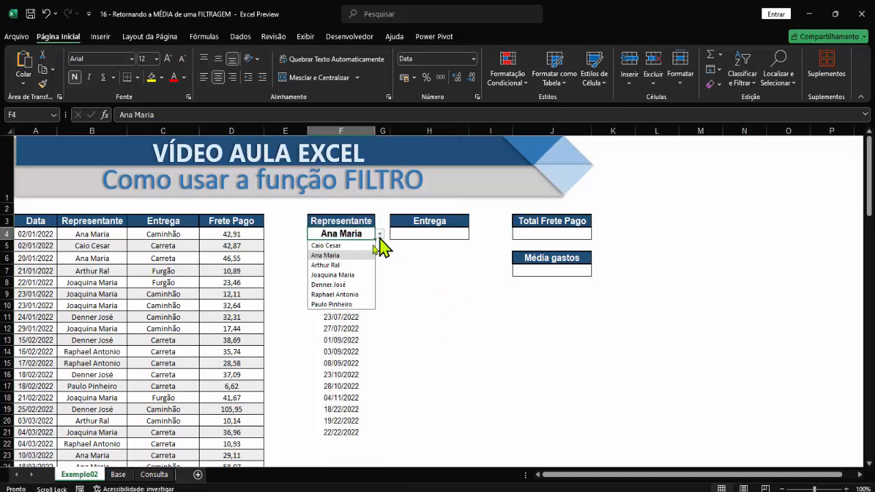
{"action": "left_click", "coordinate": [329, 284]}
{"action": "left_click", "coordinate": [380, 233]}
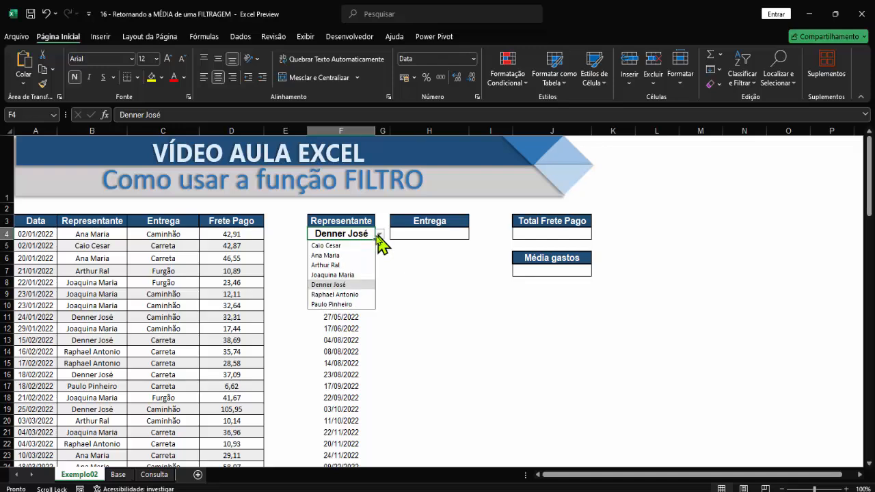
{"action": "left_click", "coordinate": [321, 294]}
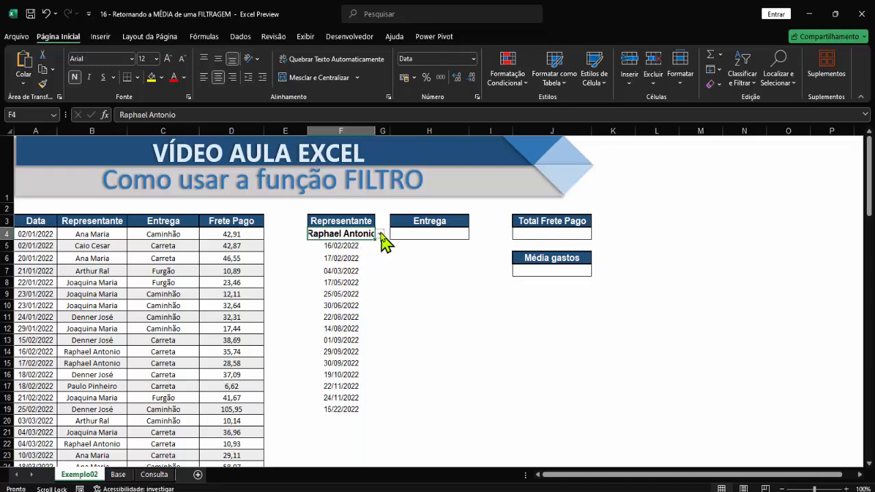
{"action": "left_click", "coordinate": [379, 234]}
{"action": "left_click", "coordinate": [325, 265]}
{"action": "left_click", "coordinate": [379, 234]}
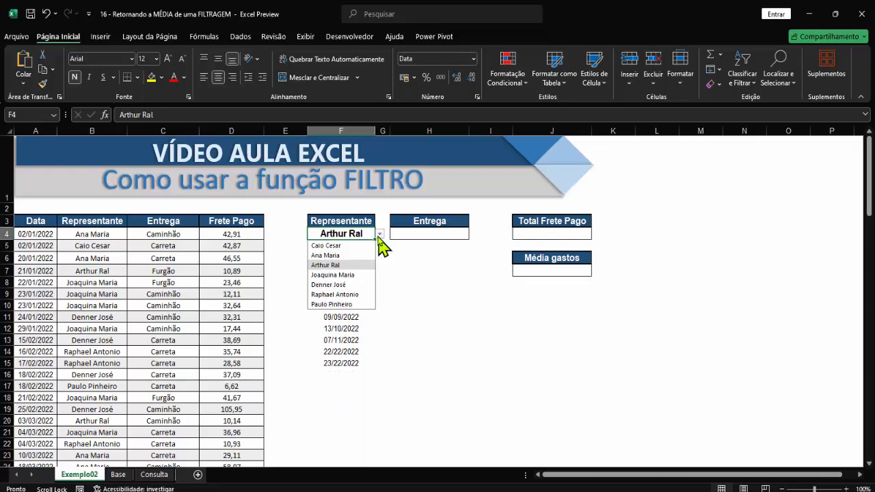
{"action": "left_click", "coordinate": [334, 246]}
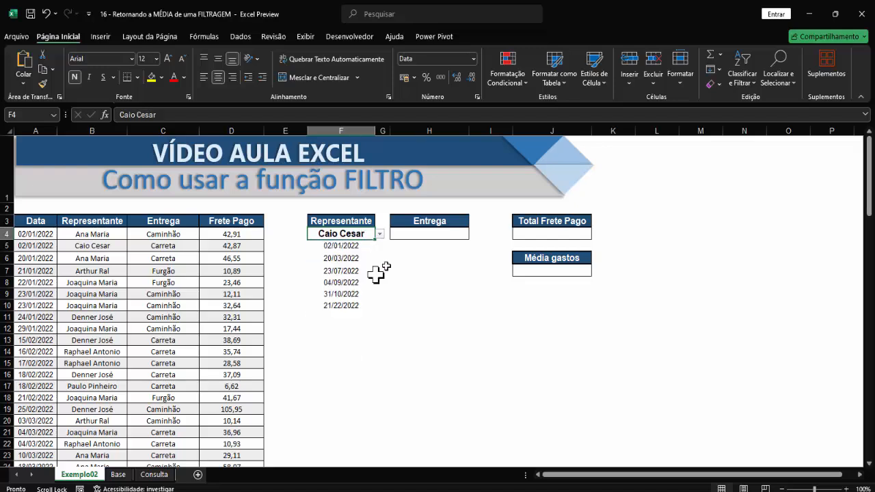
{"action": "left_click", "coordinate": [380, 233]}
{"action": "left_click", "coordinate": [345, 295]}
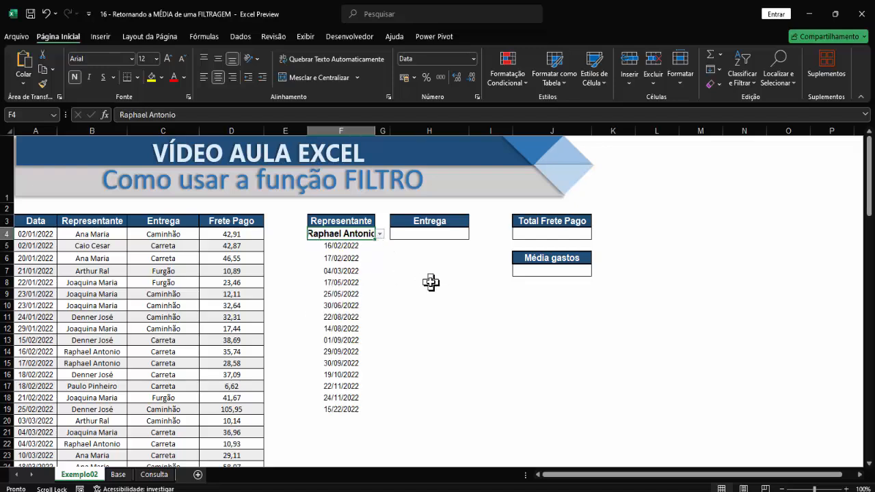
Examine the filtered dates in F5:F19 and the cells for the freight total and average
{"action": "left_click_drag", "start_coordinate": [543, 224], "coordinate": [530, 260]}
{"action": "left_click", "coordinate": [544, 233]}
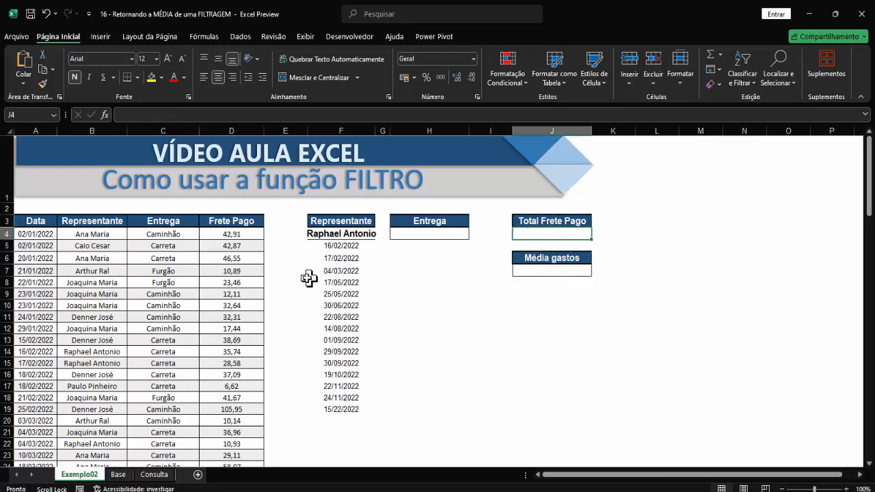
{"action": "left_click_drag", "start_coordinate": [333, 246], "coordinate": [344, 408]}
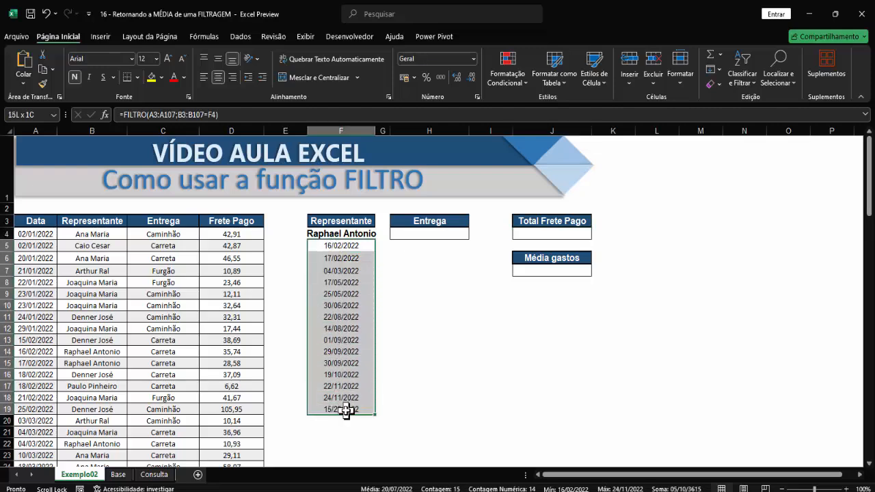
{"action": "left_click", "coordinate": [563, 272]}
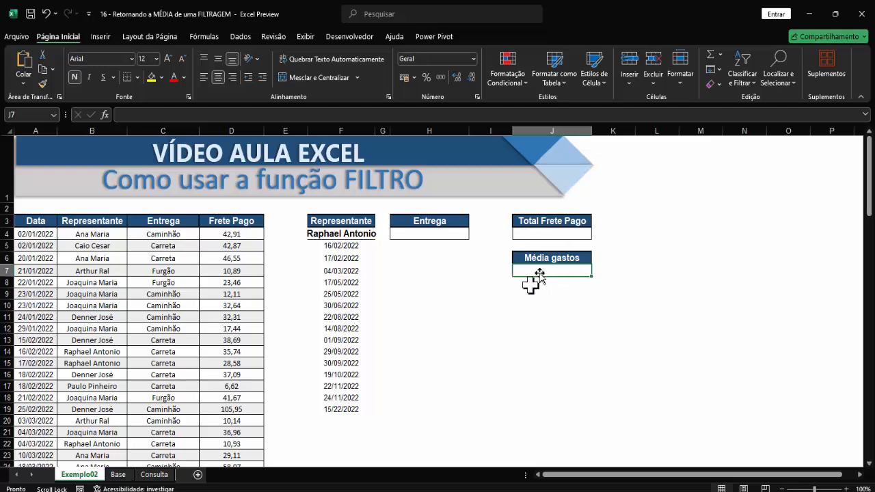
{"action": "left_click", "coordinate": [342, 247]}
{"action": "left_click", "coordinate": [332, 306]}
{"action": "left_click", "coordinate": [350, 243]}
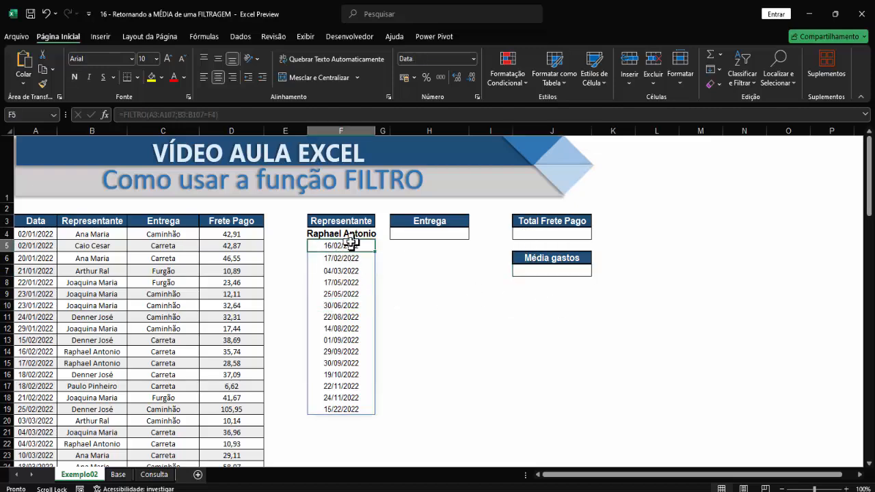
{"action": "left_click", "coordinate": [348, 295]}
{"action": "left_click", "coordinate": [347, 353]}
Start a SOMA formula with a nested FILTRO function in cell J4 under Total Frete Pago
{"action": "left_click", "coordinate": [545, 233]}
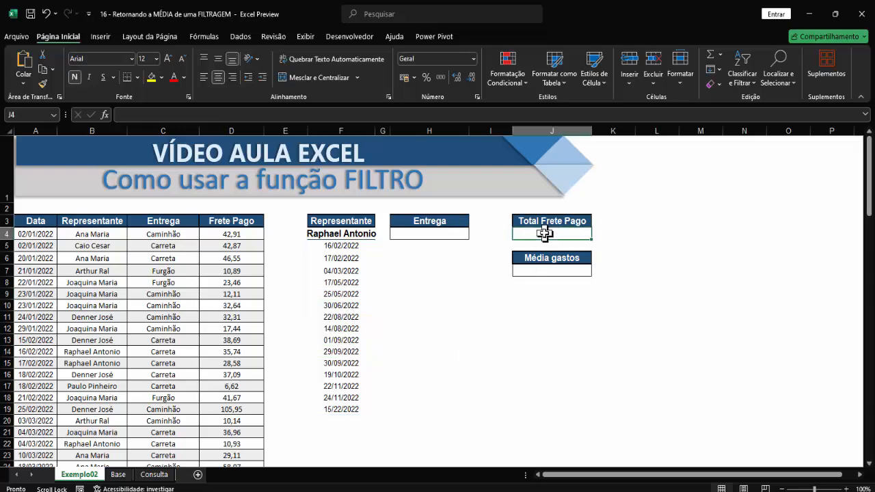
{"action": "type", "text": "="}
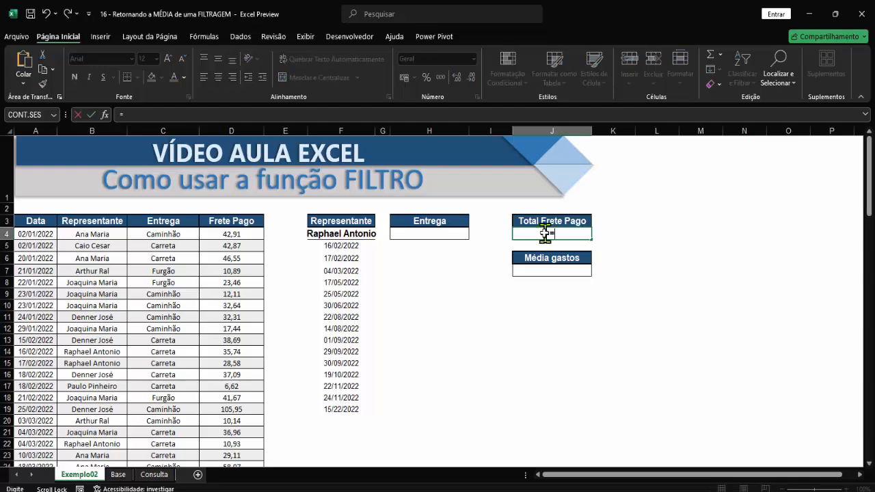
{"action": "type", "text": "som"}
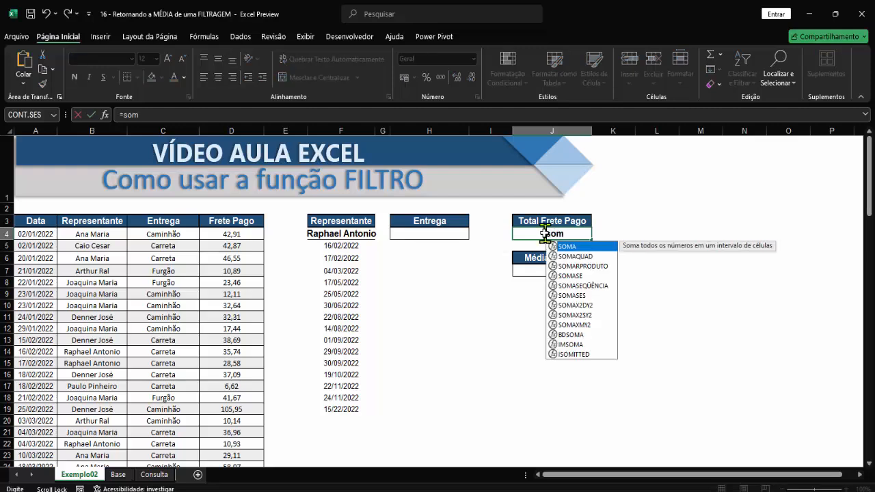
{"action": "key", "text": "Tab"}
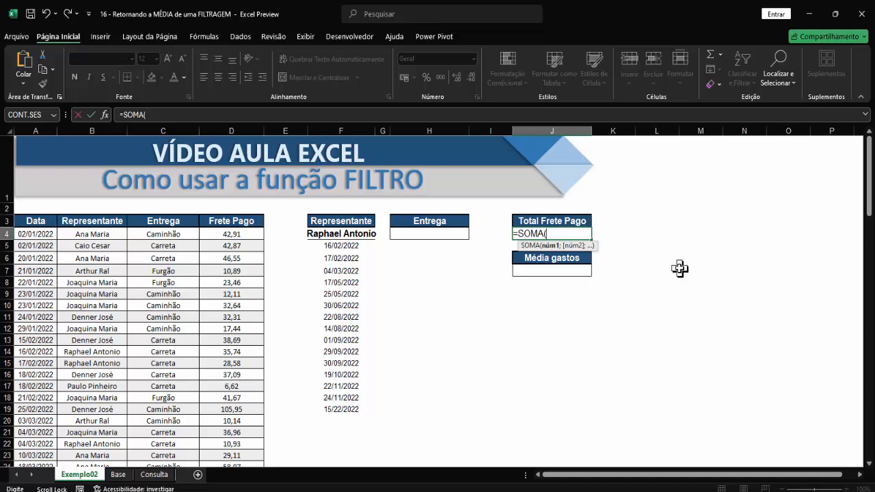
{"action": "type", "text": "fil"}
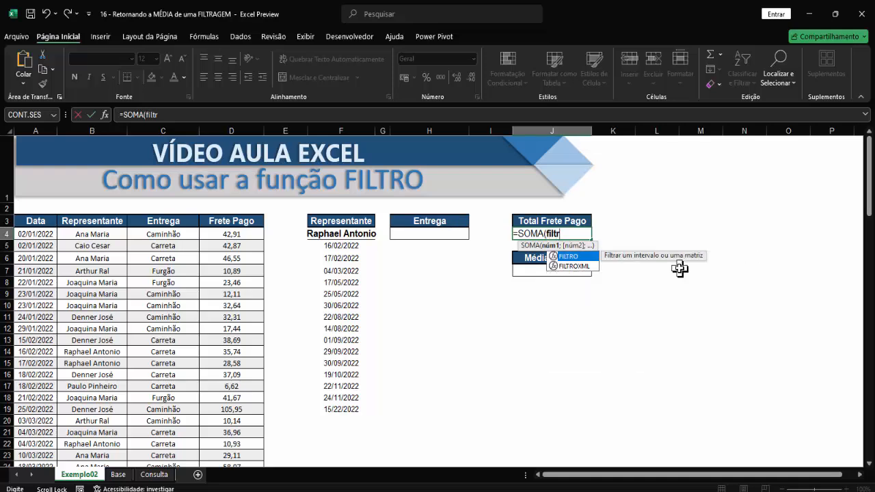
{"action": "type", "text": "tr"}
{"action": "key", "text": "Tab"}
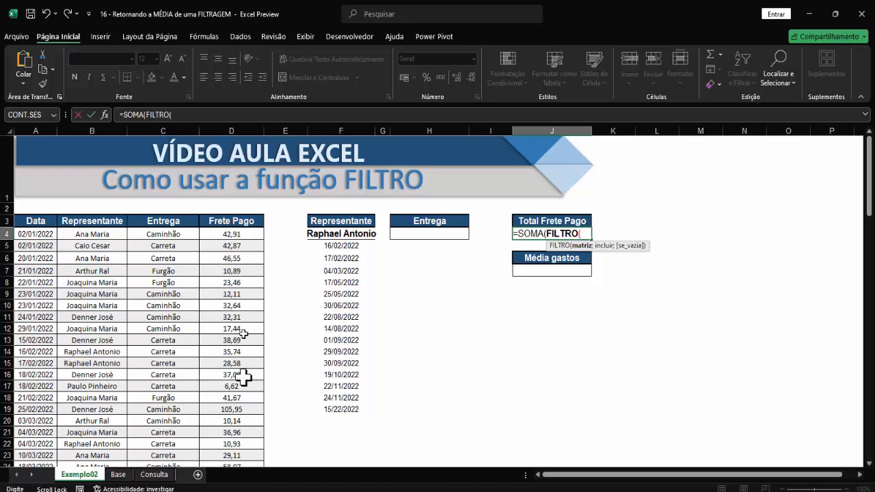
Set the Frete Pago column range D3:D107 as the array of the nested FILTRO function
{"action": "left_click_drag", "start_coordinate": [235, 220], "coordinate": [235, 364]}
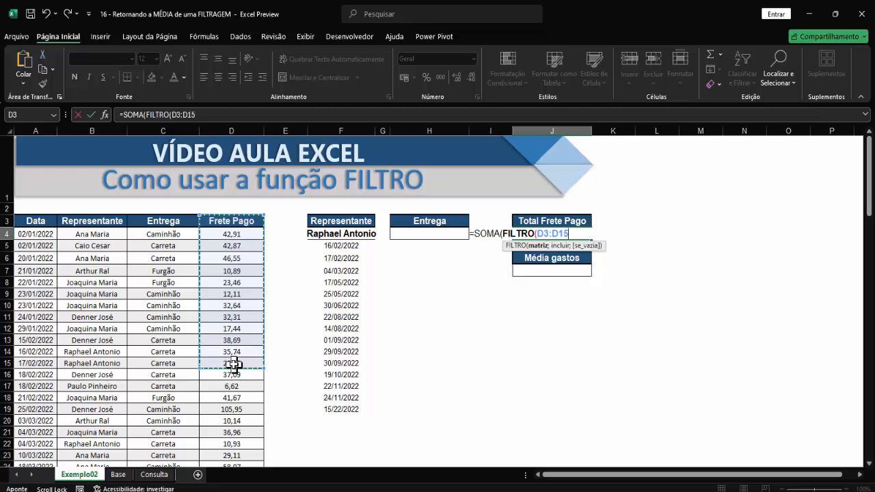
{"action": "left_click", "coordinate": [228, 222]}
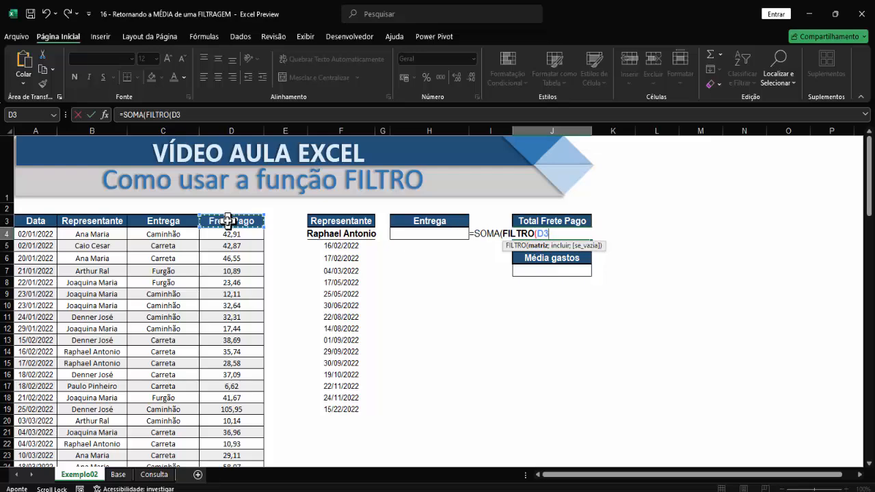
{"action": "key", "text": "ctrl+shift+Down"}
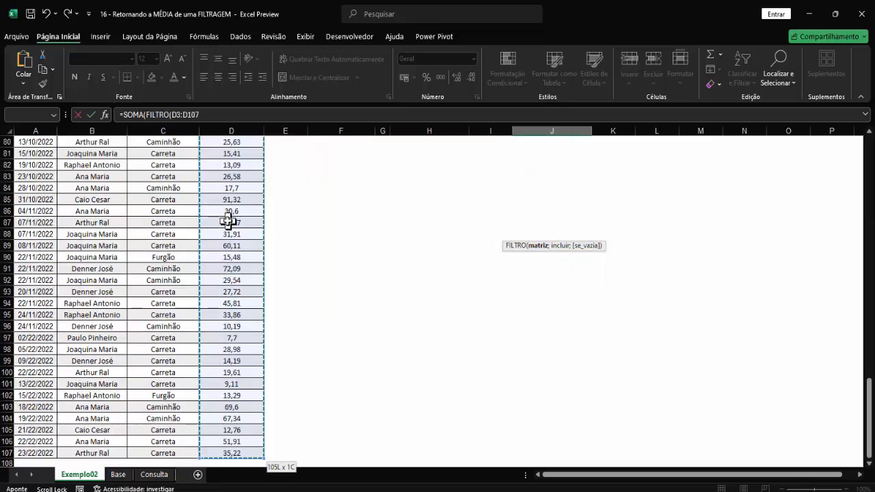
{"action": "type", "text": ";"}
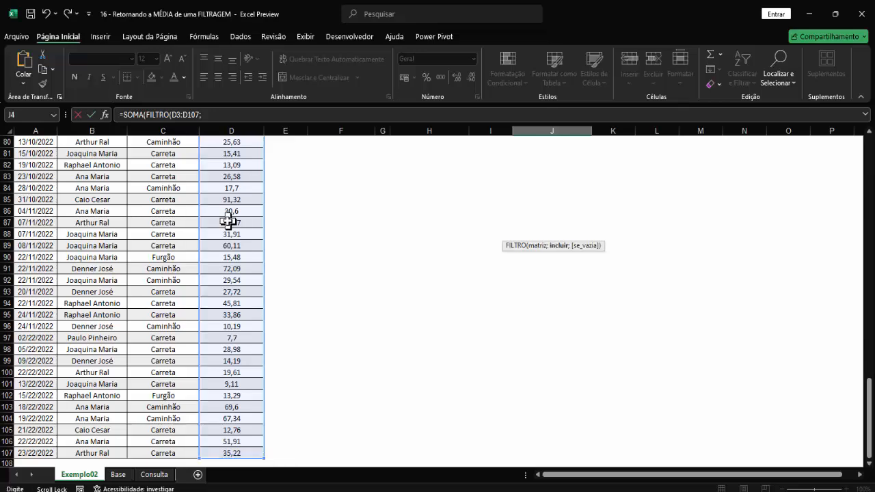
Complete the SOMA formula in J4 with the include condition B3:B107=F4 and enter it, accepting the proposed closing-parenthesis correction
{"action": "left_click_drag", "start_coordinate": [869, 408], "coordinate": [840, 141]}
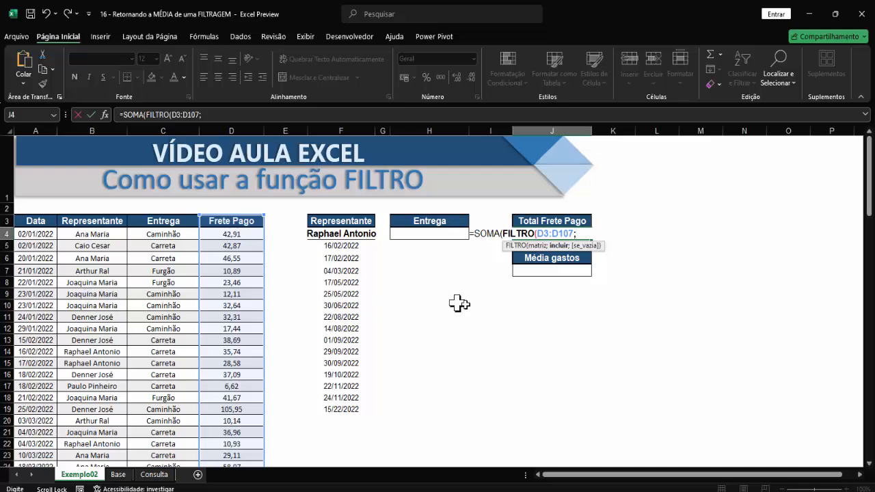
{"action": "left_click", "coordinate": [103, 222]}
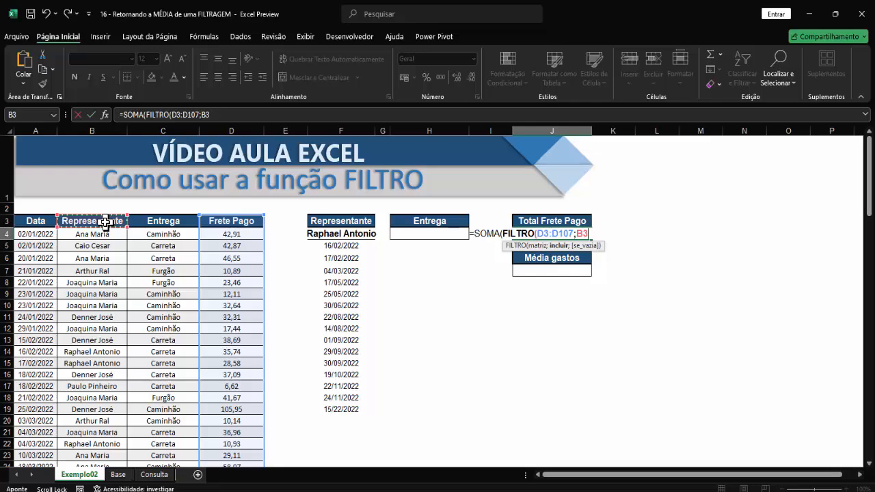
{"action": "key", "text": "ctrl+shift+Down"}
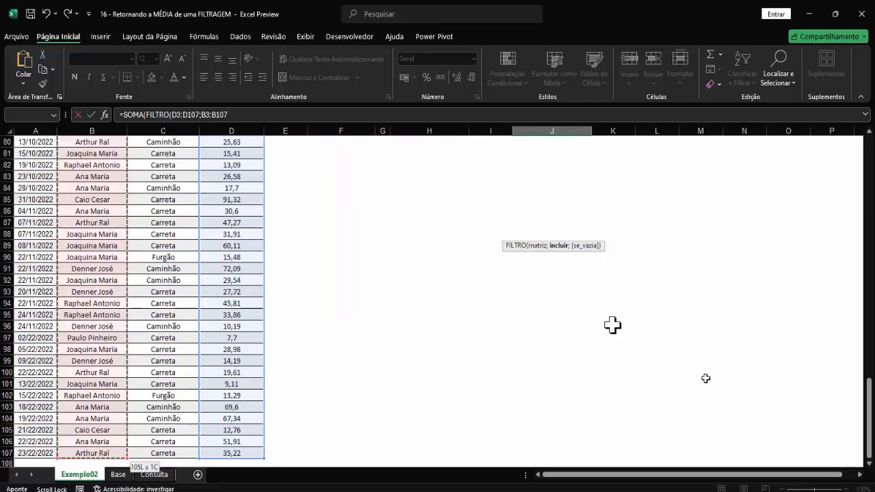
{"action": "left_click_drag", "start_coordinate": [870, 428], "coordinate": [871, 147]}
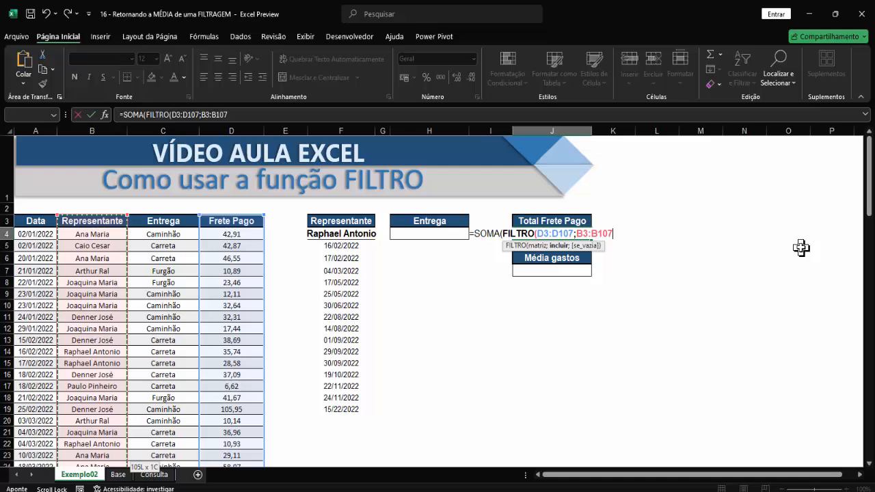
{"action": "type", "text": "="}
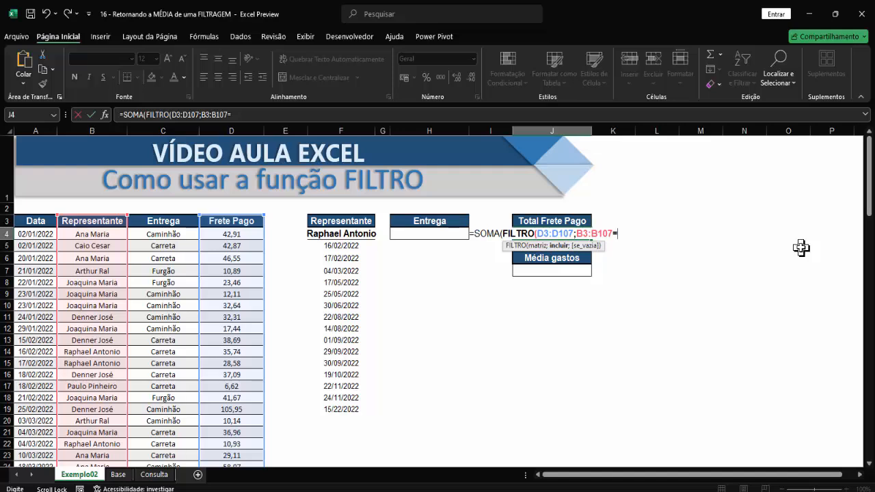
{"action": "left_click", "coordinate": [346, 234]}
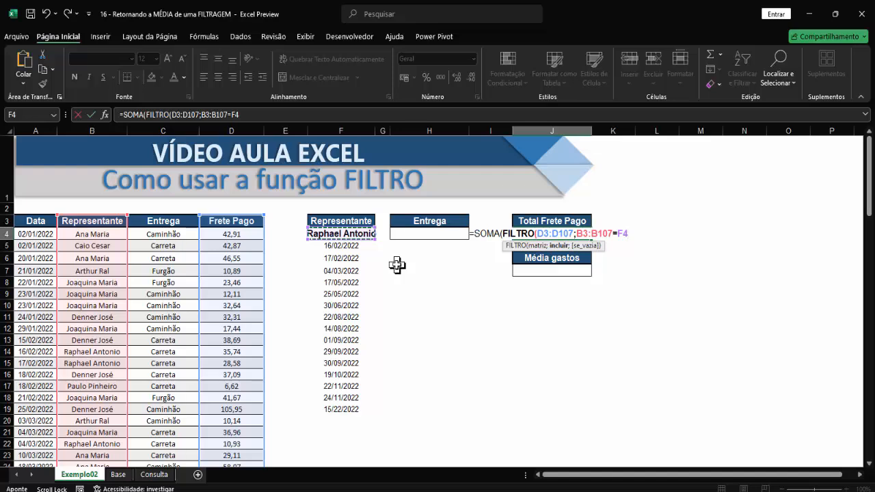
{"action": "type", "text": ")"}
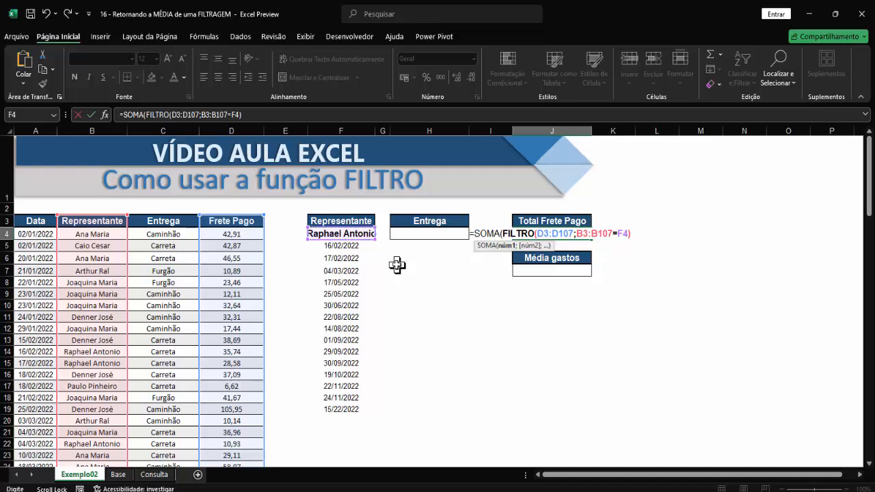
{"action": "key", "text": "Return"}
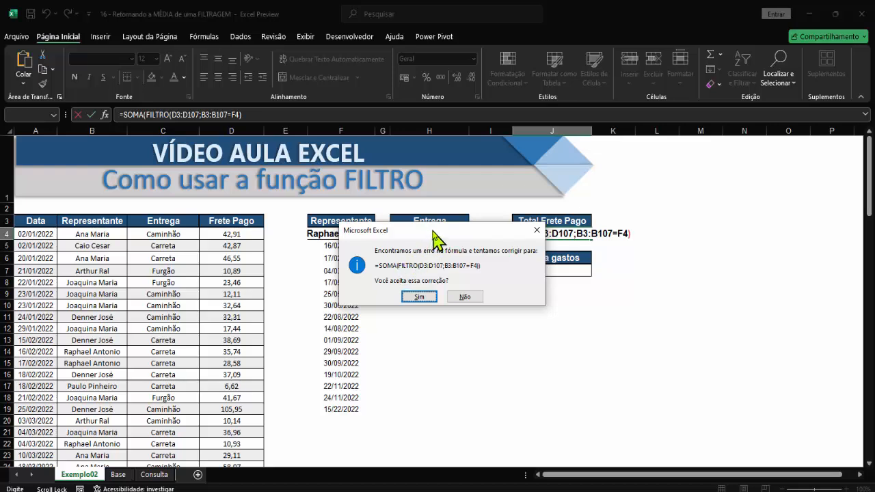
{"action": "left_click_drag", "start_coordinate": [432, 231], "coordinate": [438, 286]}
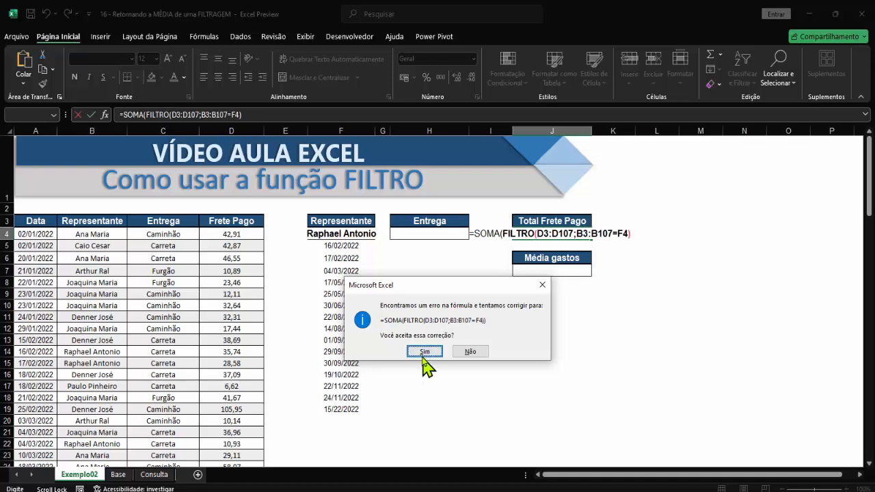
{"action": "left_click", "coordinate": [424, 353]}
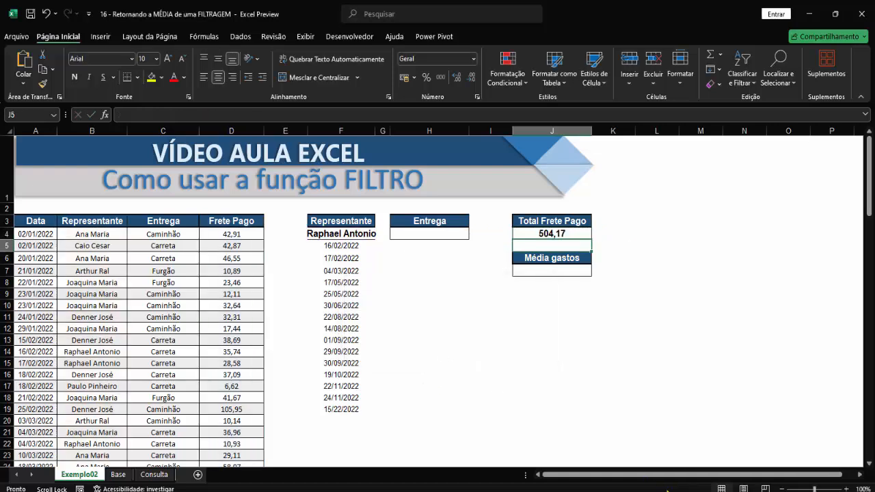
{"action": "left_click", "coordinate": [340, 242]}
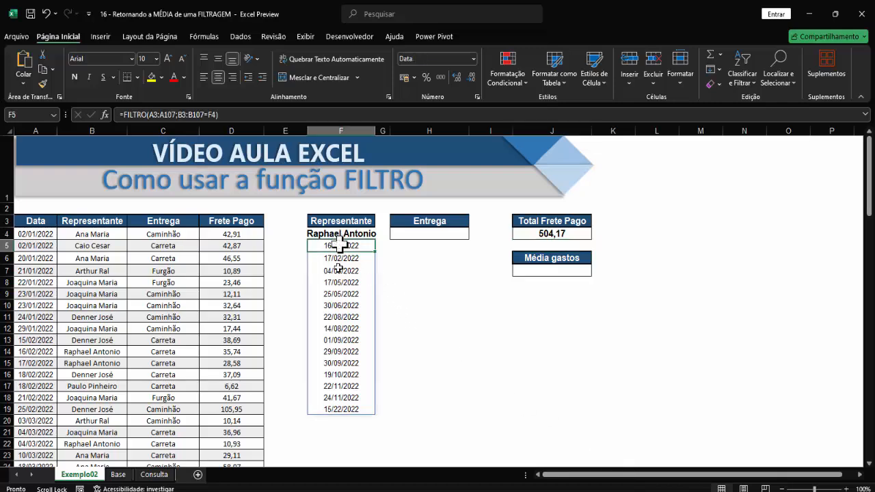
{"action": "left_click", "coordinate": [339, 270]}
{"action": "left_click", "coordinate": [341, 351]}
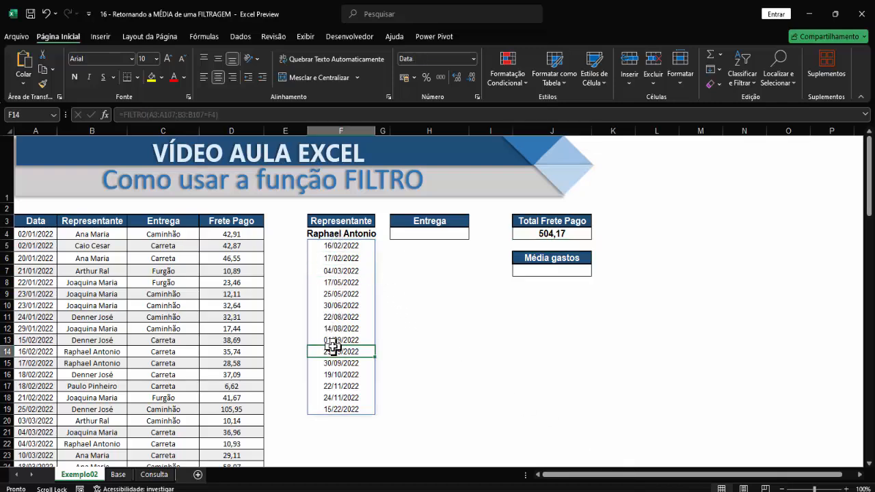
{"action": "left_click", "coordinate": [563, 230]}
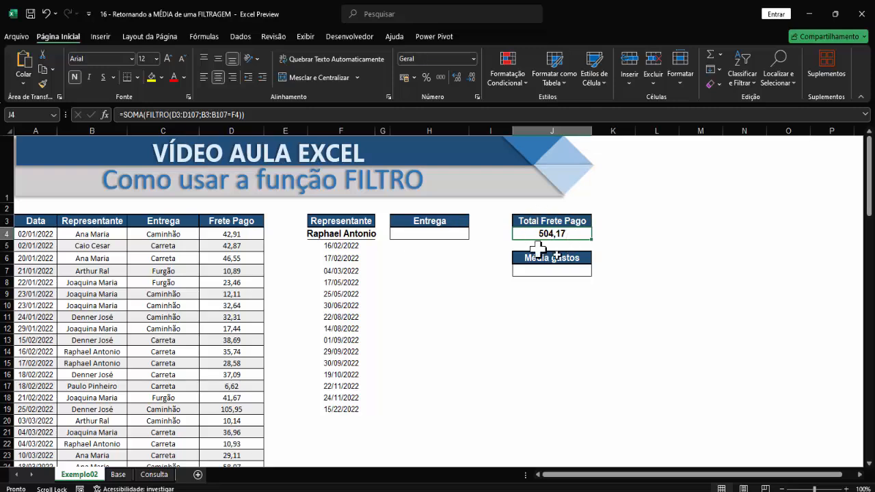
Test the freight total by choosing the first and third representatives listed for cell F4, ending with the sixth one selected
{"action": "left_click", "coordinate": [359, 235]}
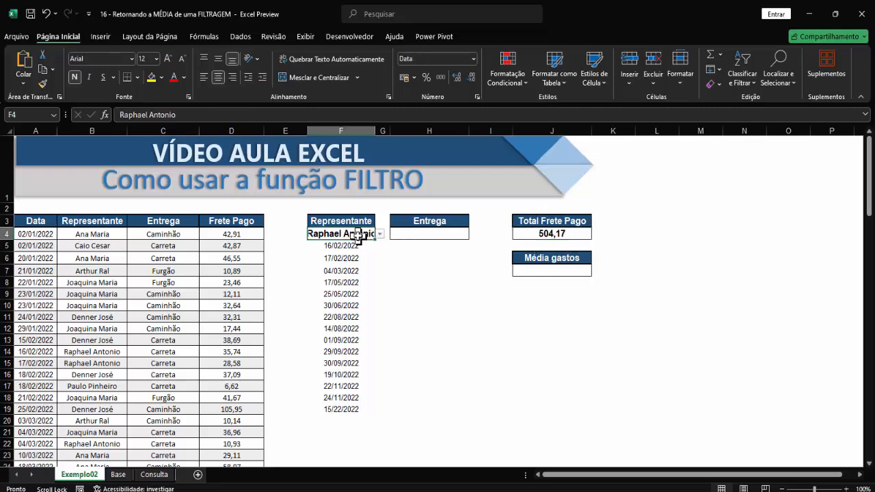
{"action": "left_click", "coordinate": [380, 234]}
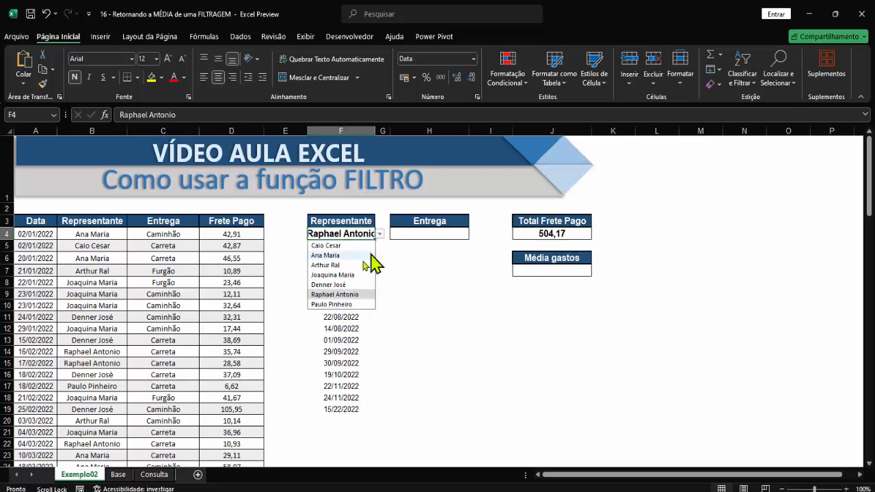
{"action": "left_click", "coordinate": [335, 246]}
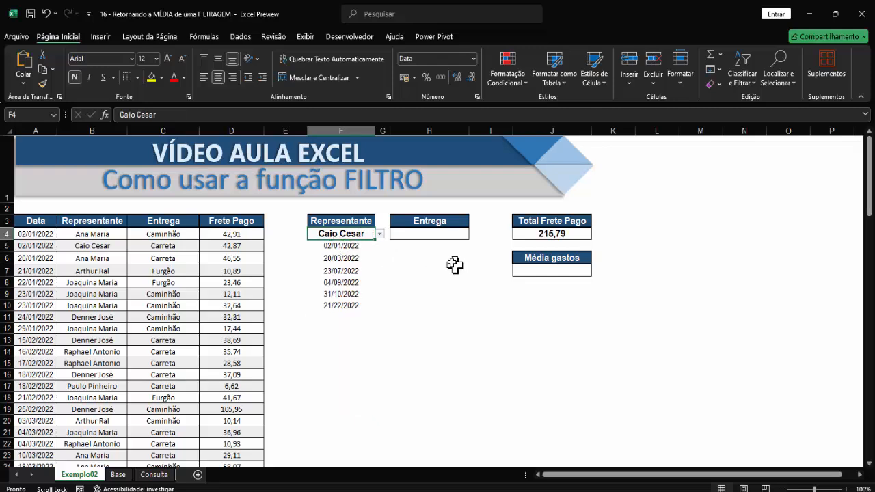
{"action": "left_click", "coordinate": [380, 235]}
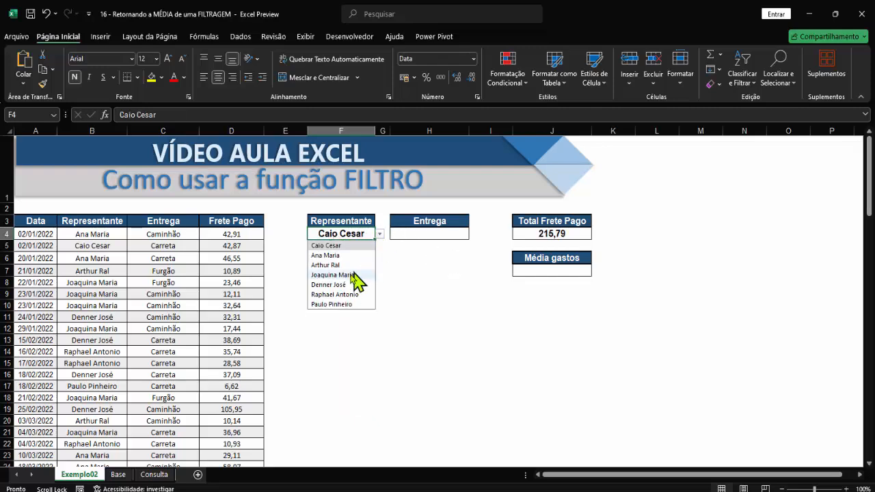
{"action": "left_click", "coordinate": [335, 264]}
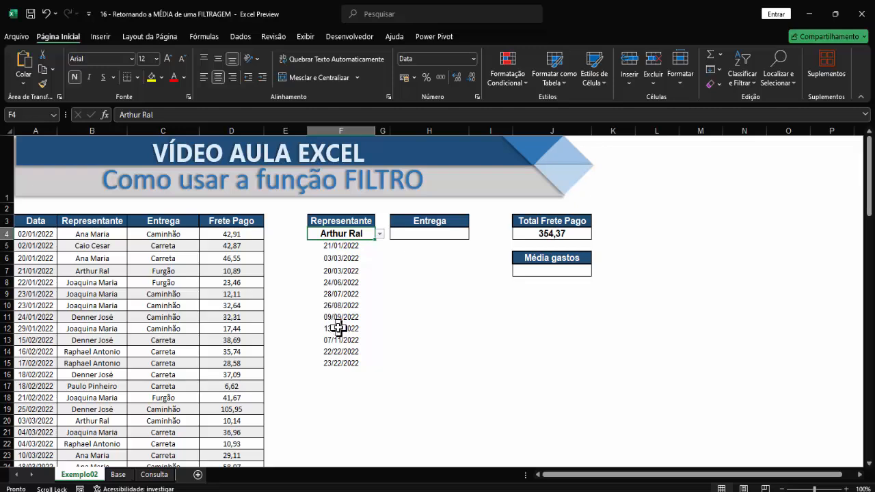
{"action": "left_click", "coordinate": [380, 235]}
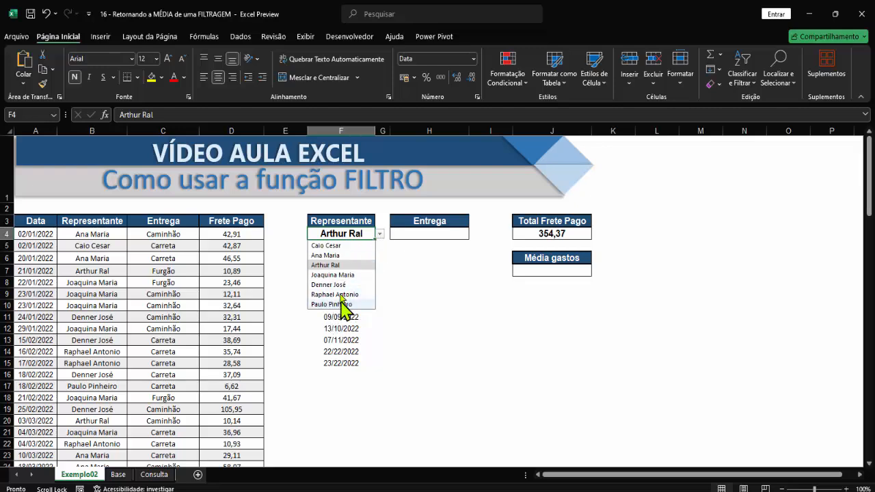
{"action": "left_click", "coordinate": [342, 294]}
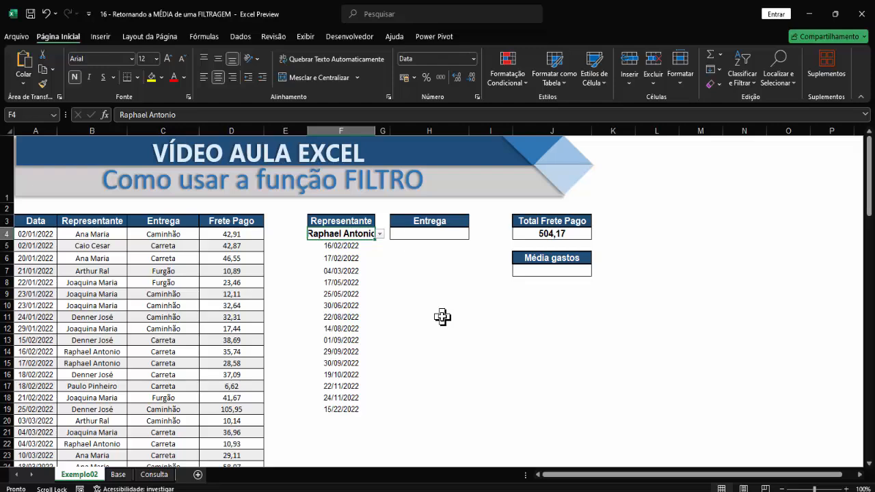
Start a MÉDIA formula with a nested FILTRO function in cell J7 under Média gastos
{"action": "left_click", "coordinate": [562, 270]}
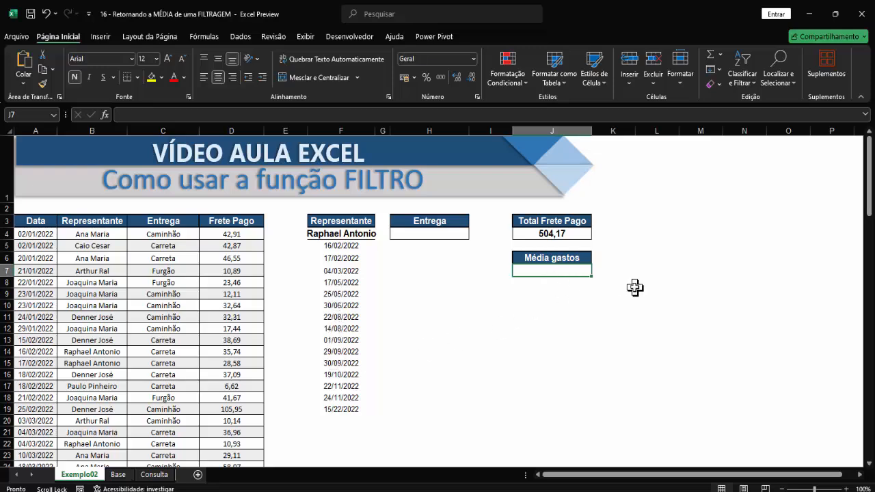
{"action": "type", "text": "="}
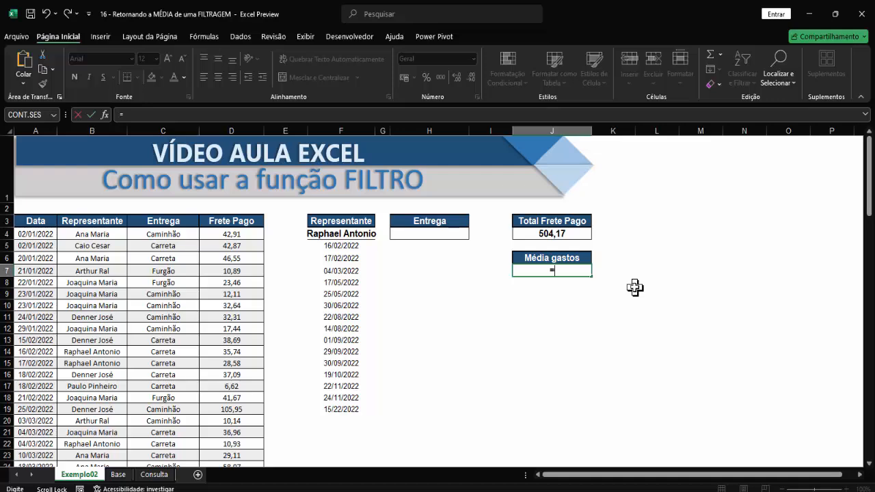
{"action": "type", "text": "méd"}
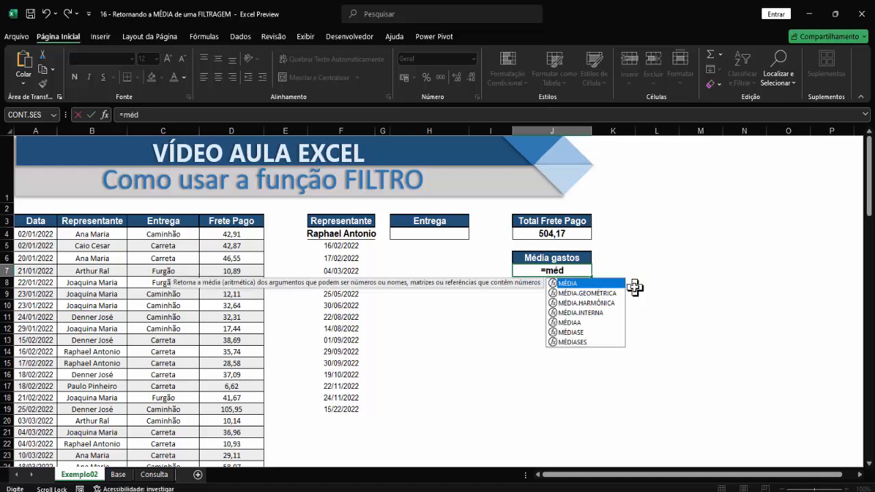
{"action": "type", "text": "i"}
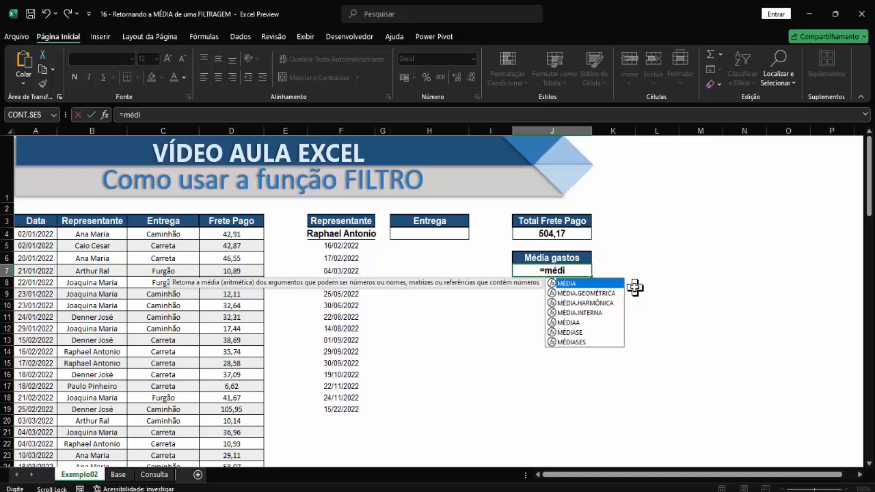
{"action": "key", "text": "Tab"}
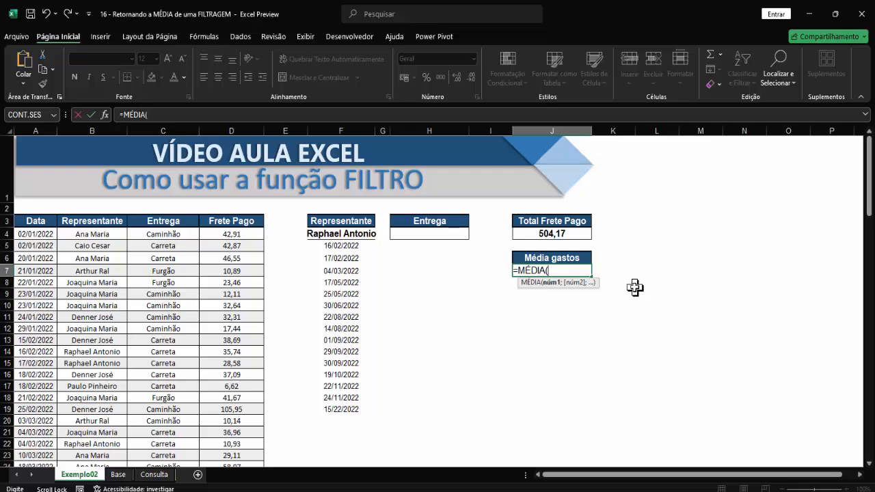
{"action": "type", "text": "fi"}
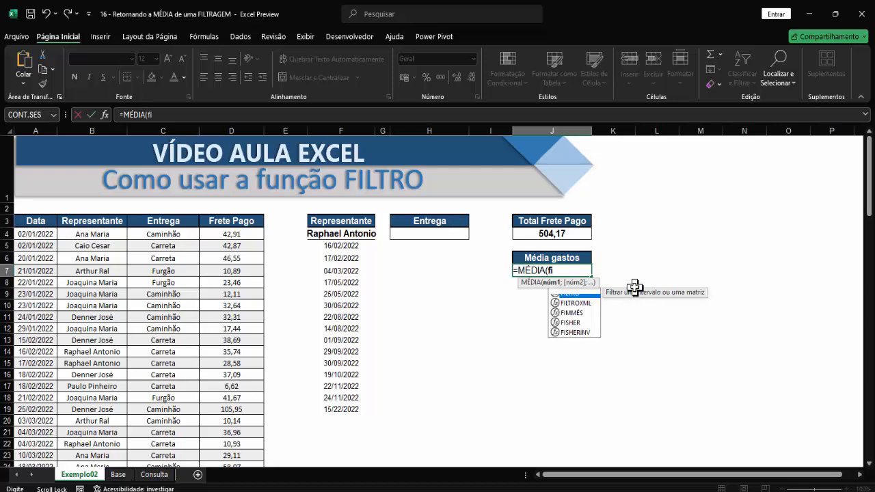
{"action": "type", "text": "lt"}
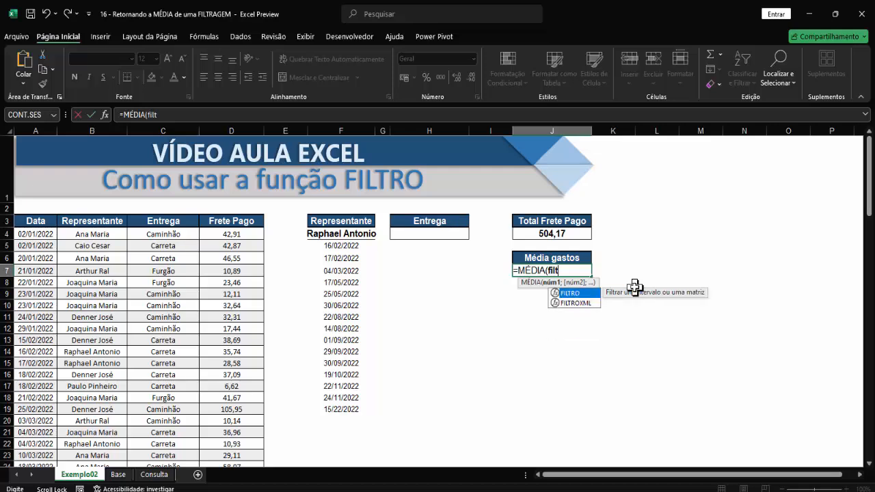
{"action": "key", "text": "Tab"}
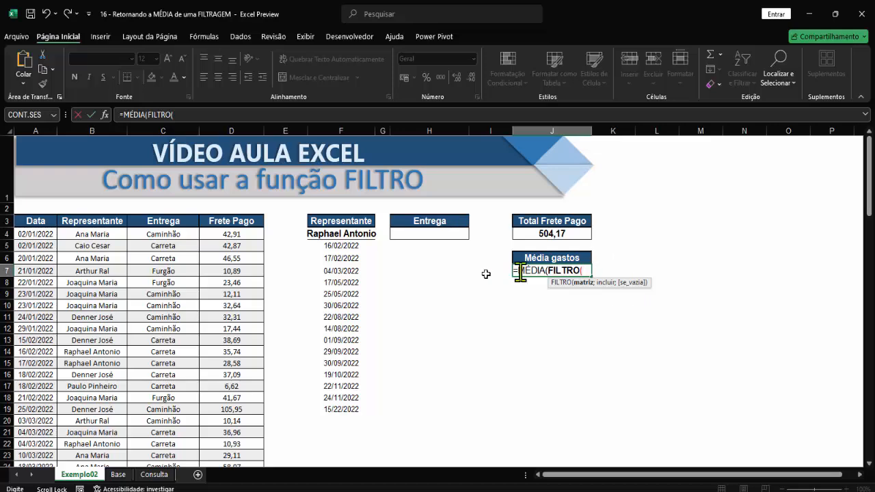
Supply the Frete Pago range D3:D107 as the array of the FILTRO function inside the MÉDIA formula
{"action": "left_click", "coordinate": [230, 228]}
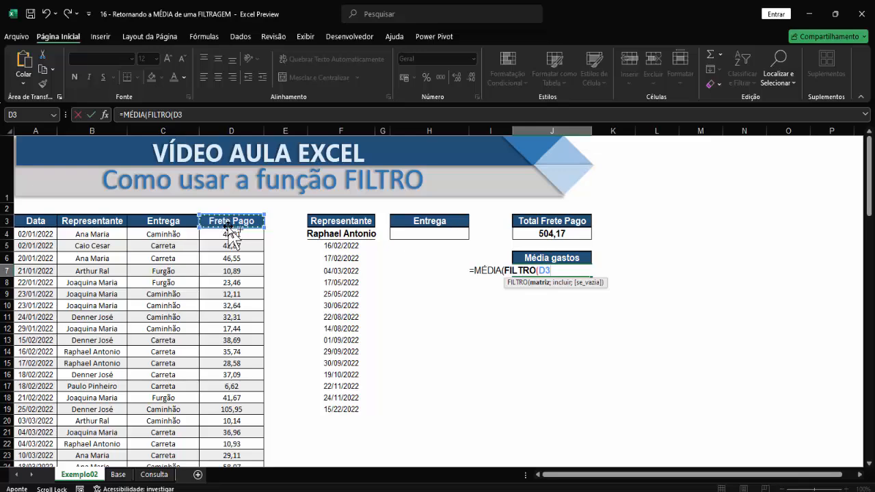
{"action": "key", "text": "ctrl+shift+Down"}
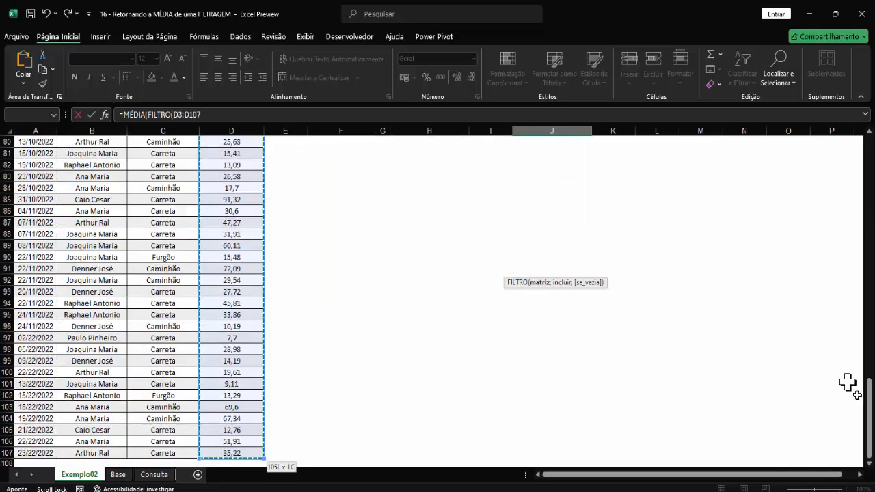
{"action": "scroll", "coordinate": [871, 410], "scroll_direction": "up", "scroll_amount": 20}
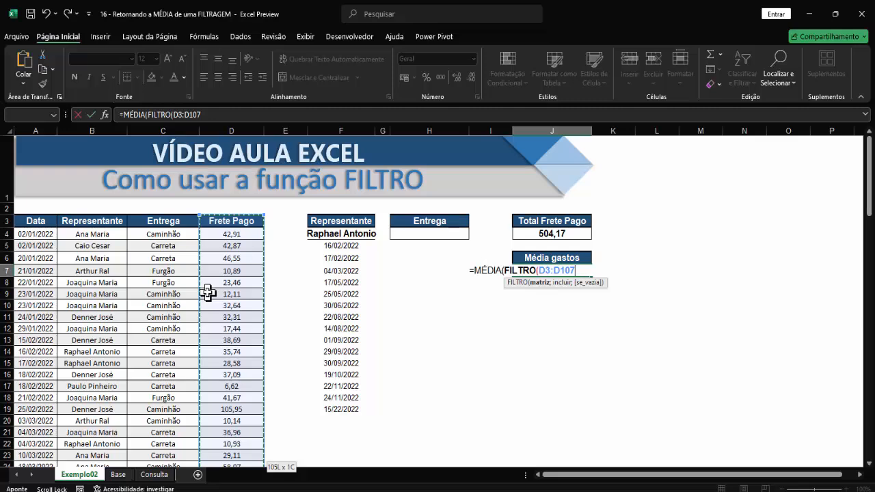
{"action": "type", "text": ";"}
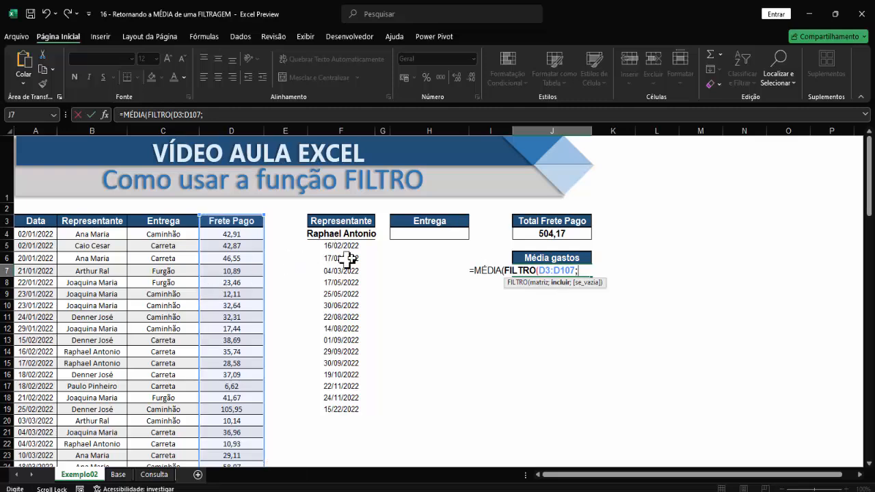
Complete the MÉDIA formula in J7 with the include condition B3:B107=F4, close both functions and enter it
{"action": "left_click", "coordinate": [96, 223]}
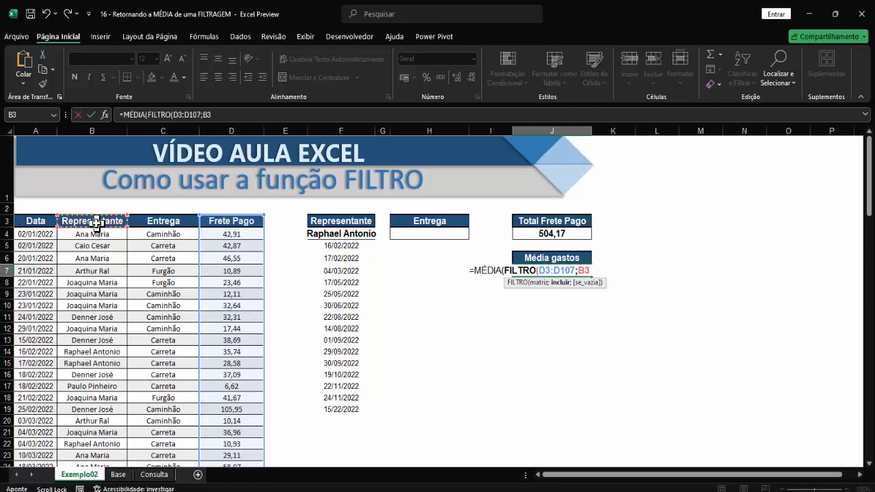
{"action": "key", "text": "ctrl+shift+Down"}
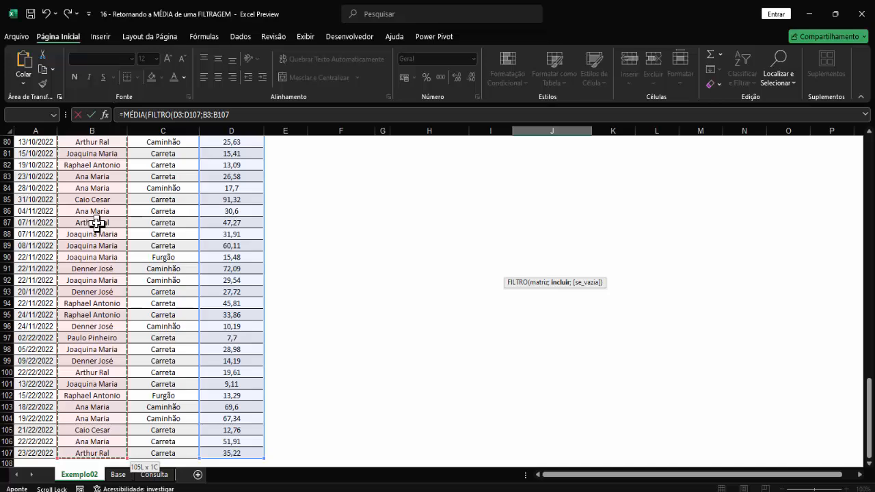
{"action": "scroll", "coordinate": [543, 266], "scroll_direction": "up", "scroll_amount": 2}
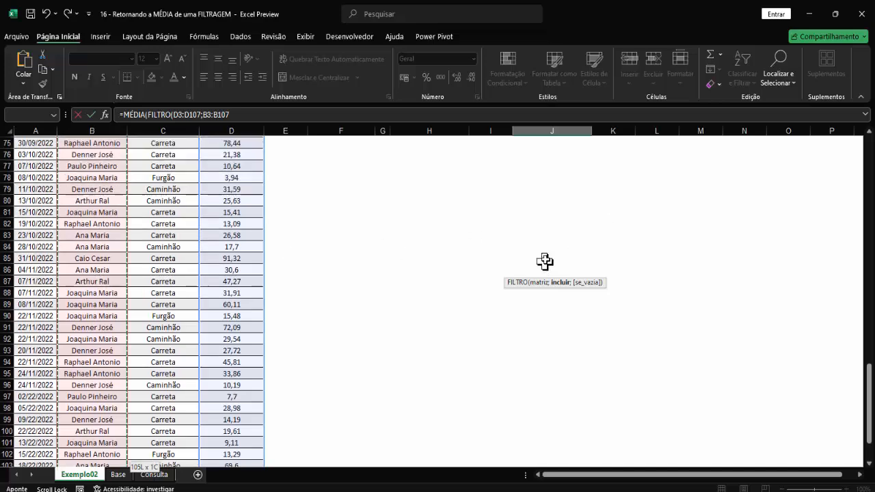
{"action": "left_click_drag", "start_coordinate": [872, 416], "coordinate": [873, 152]}
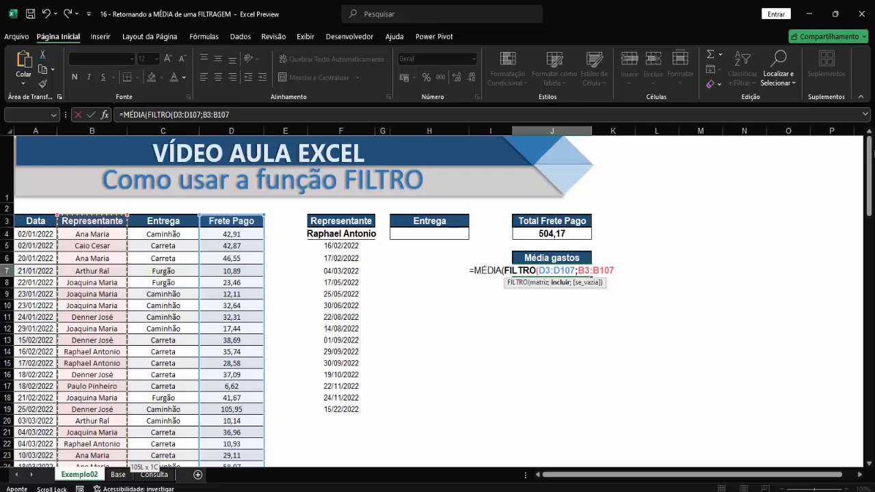
{"action": "type", "text": "="}
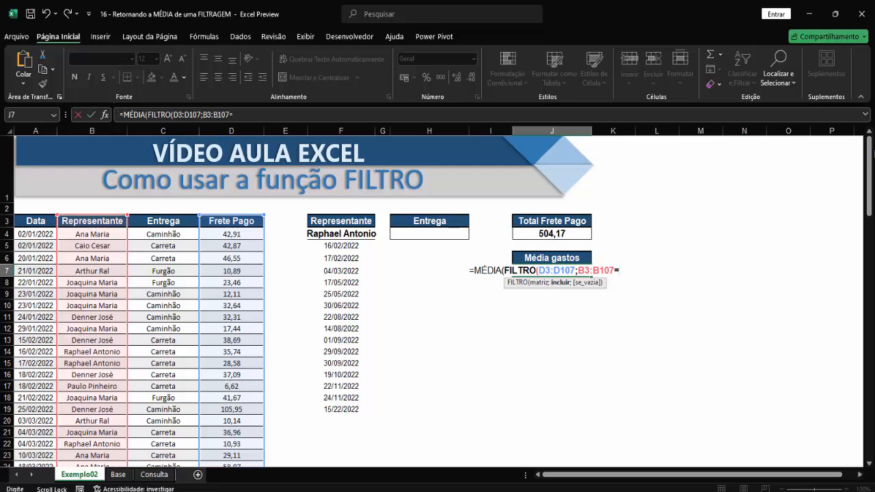
{"action": "left_click", "coordinate": [362, 233]}
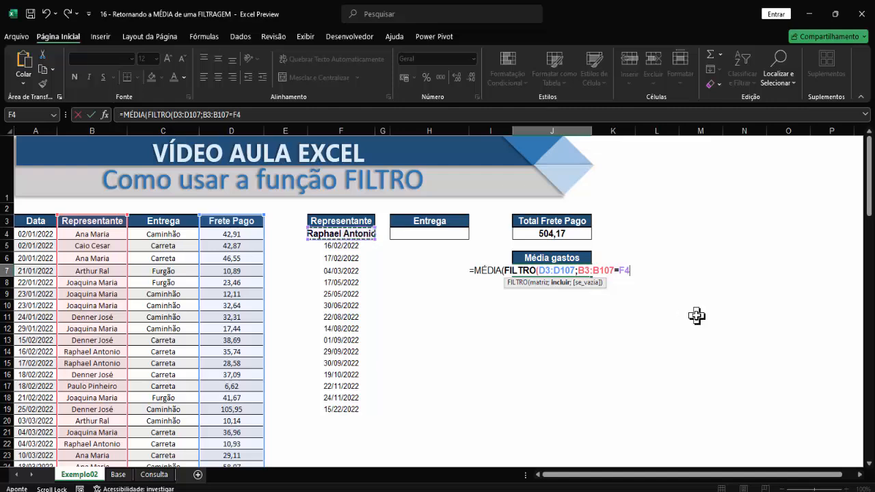
{"action": "type", "text": "))"}
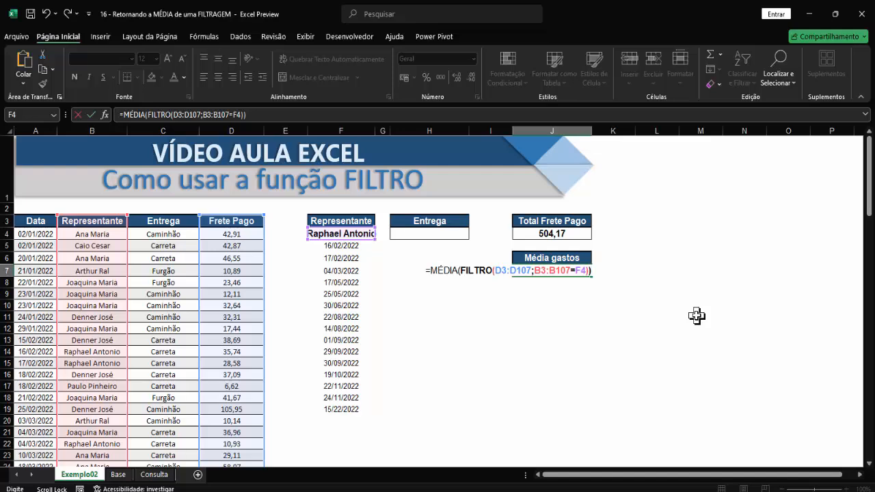
{"action": "key", "text": "Return"}
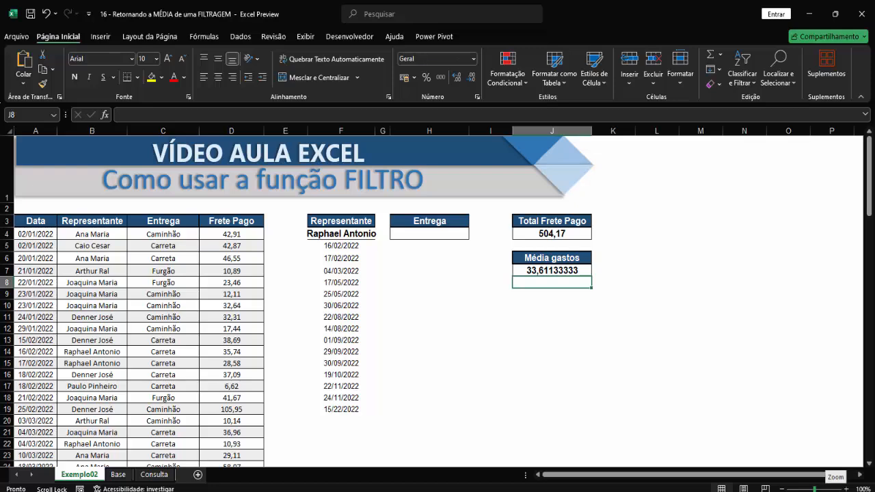
Format the average in cell J7 to show two decimal places
{"action": "left_click", "coordinate": [554, 271]}
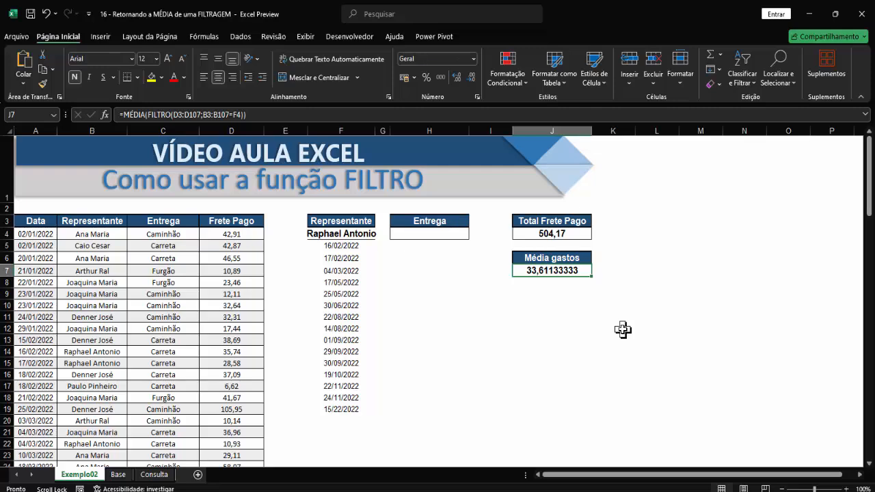
{"action": "left_click", "coordinate": [457, 77]}
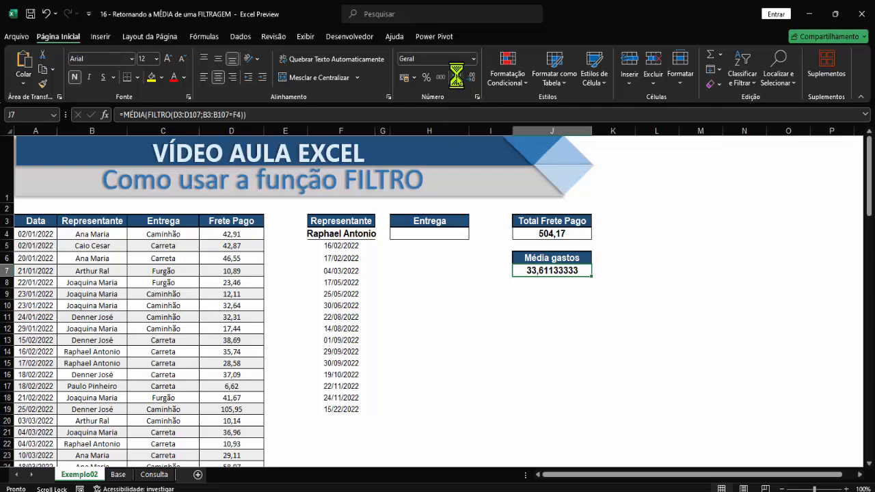
{"action": "left_click", "coordinate": [457, 77]}
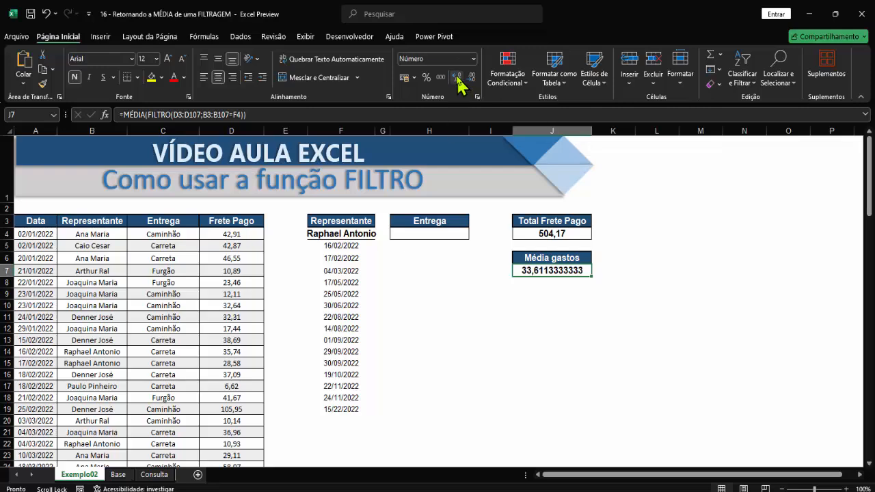
{"action": "left_click", "coordinate": [457, 77]}
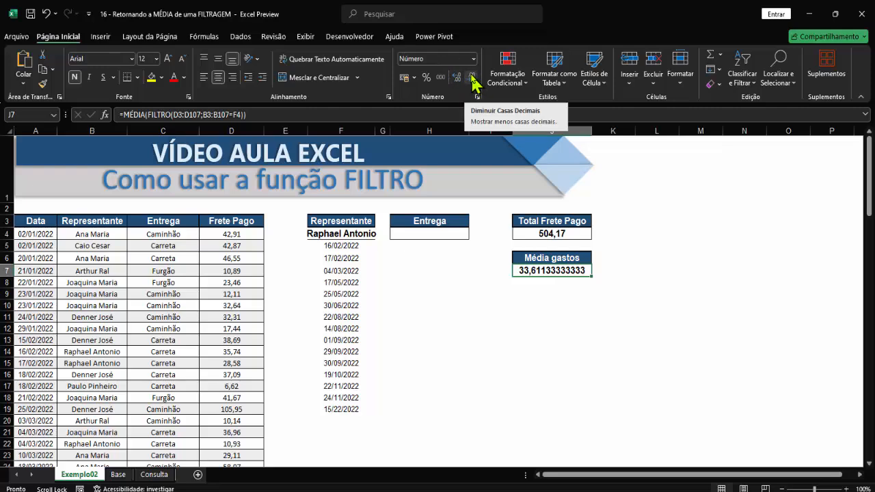
{"action": "left_click", "coordinate": [471, 77]}
{"action": "left_click", "coordinate": [472, 75]}
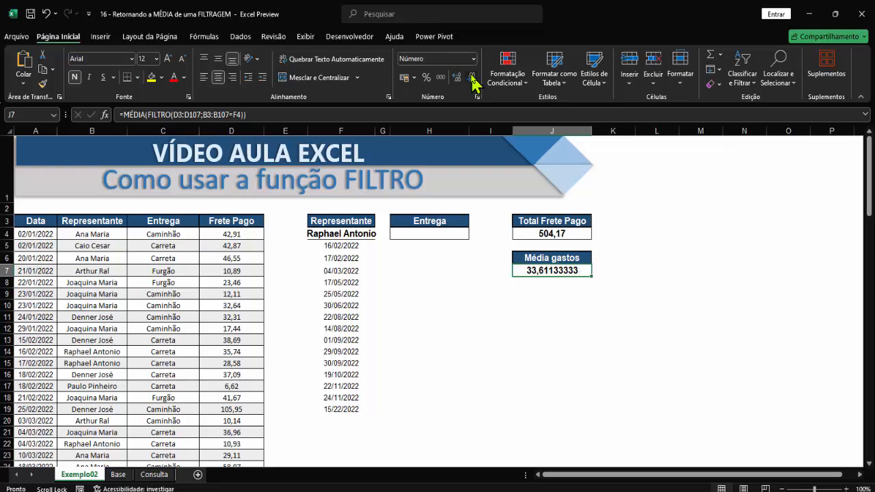
{"action": "left_click", "coordinate": [472, 76]}
{"action": "left_click", "coordinate": [472, 76]}
{"action": "left_click", "coordinate": [471, 76]}
{"action": "left_click", "coordinate": [472, 76]}
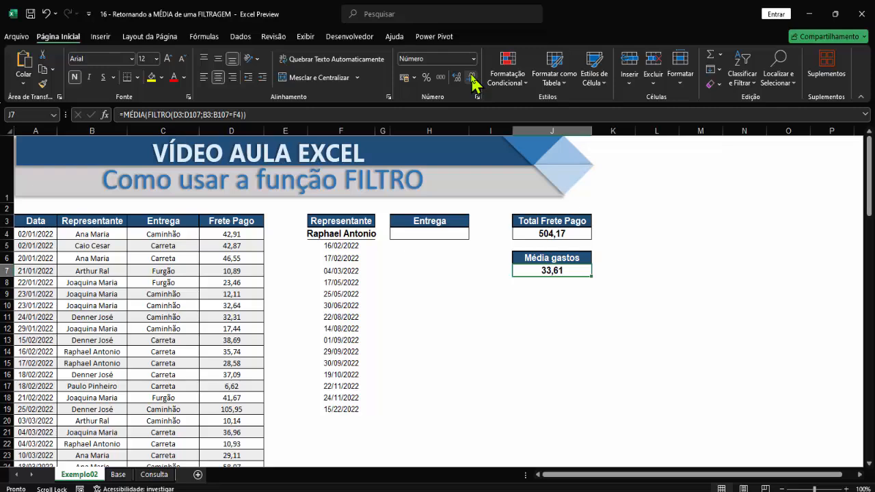
Test the freight total and average by setting the representative in F4 to the first, second and fifth list entries, ending on the sixth
{"action": "left_click", "coordinate": [364, 235]}
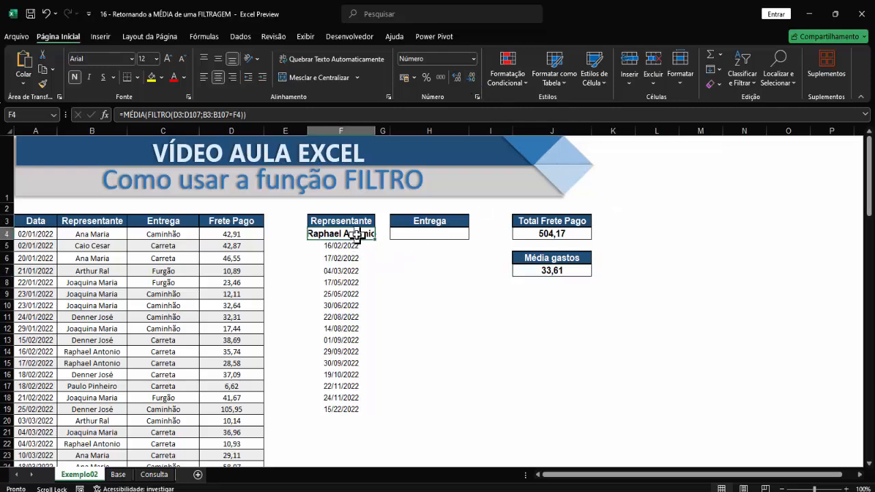
{"action": "left_click", "coordinate": [379, 235]}
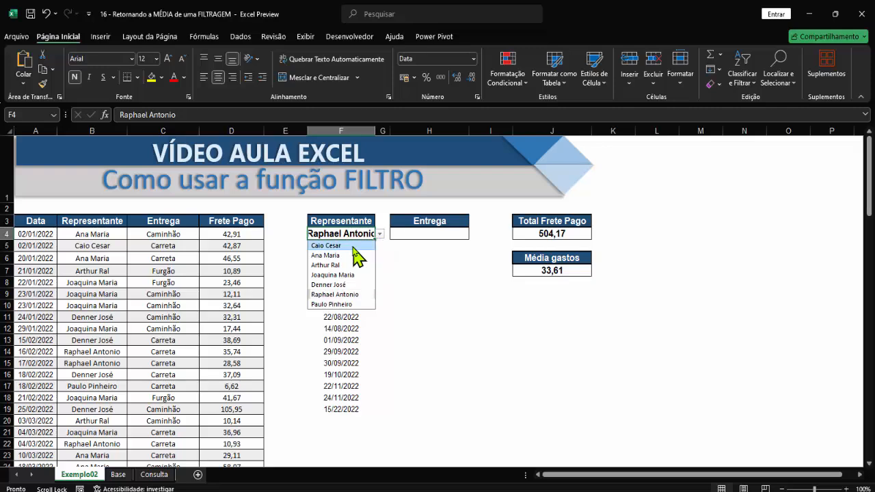
{"action": "left_click", "coordinate": [352, 244]}
{"action": "left_click", "coordinate": [380, 235]}
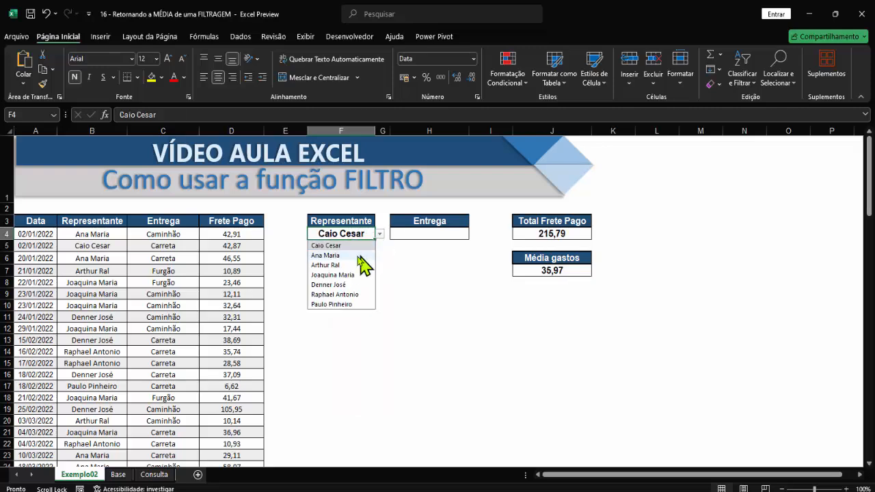
{"action": "left_click", "coordinate": [347, 254]}
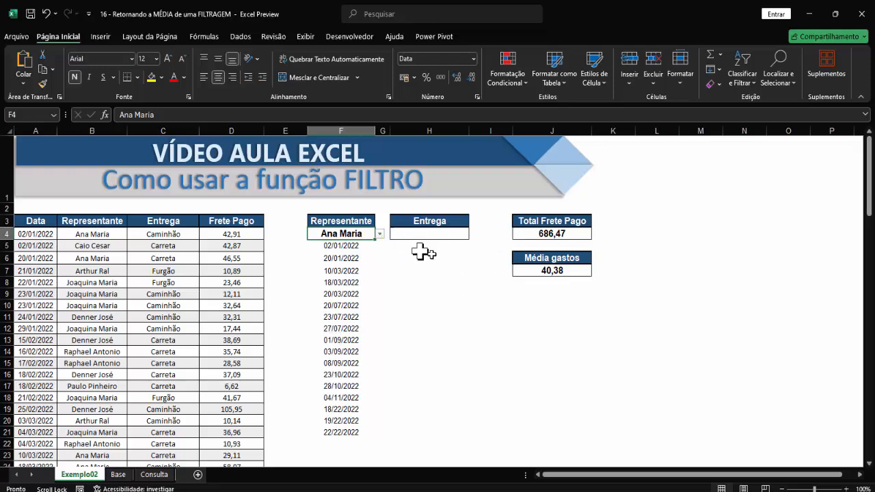
{"action": "left_click", "coordinate": [380, 234]}
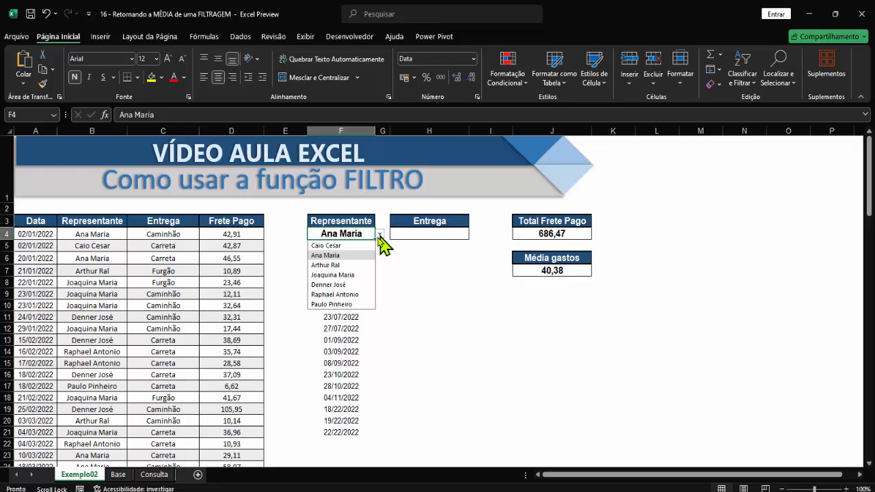
{"action": "left_click", "coordinate": [333, 285]}
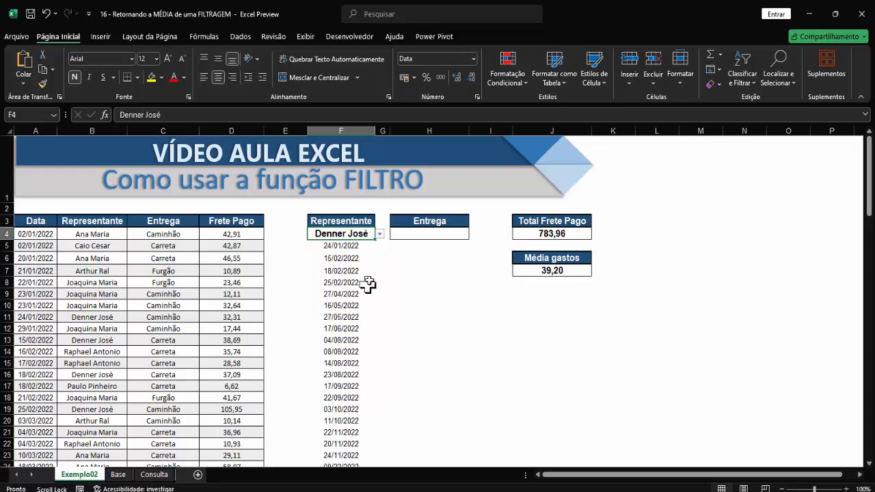
{"action": "left_click", "coordinate": [380, 234]}
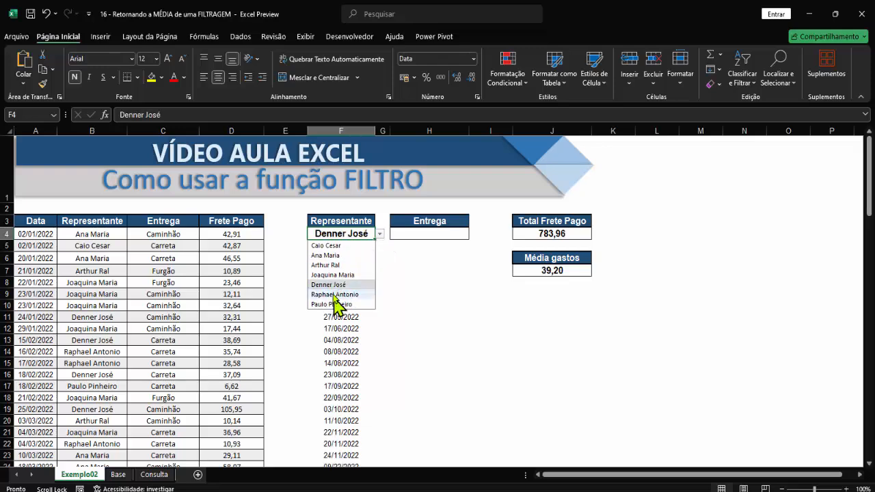
{"action": "left_click", "coordinate": [342, 295]}
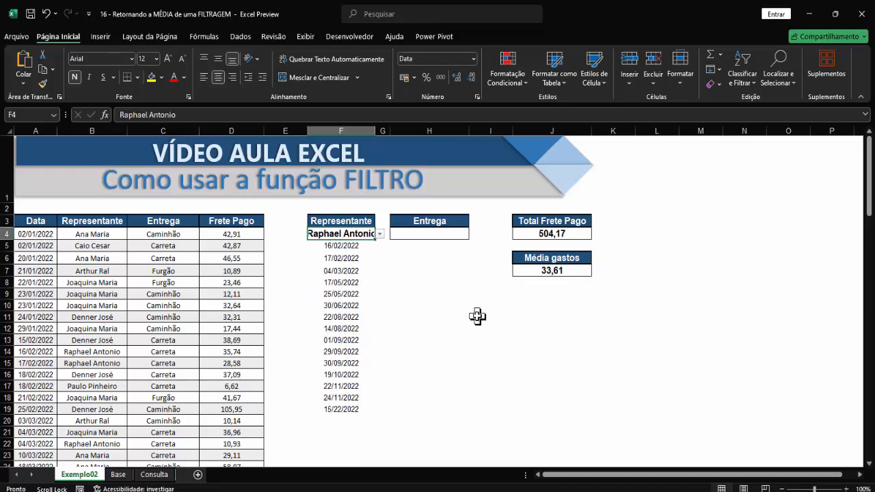